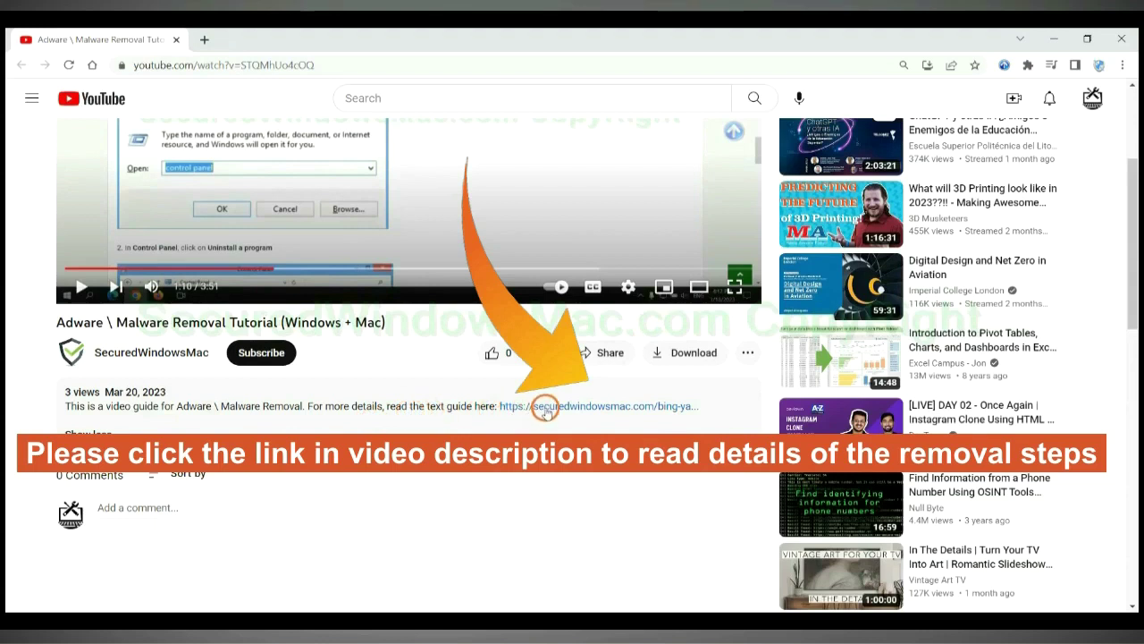
Step: Open the securedwindowsmac.com guide from the video description and go to its Instant Automatic Removal section
{"action": "left_click", "coordinate": [546, 407]}
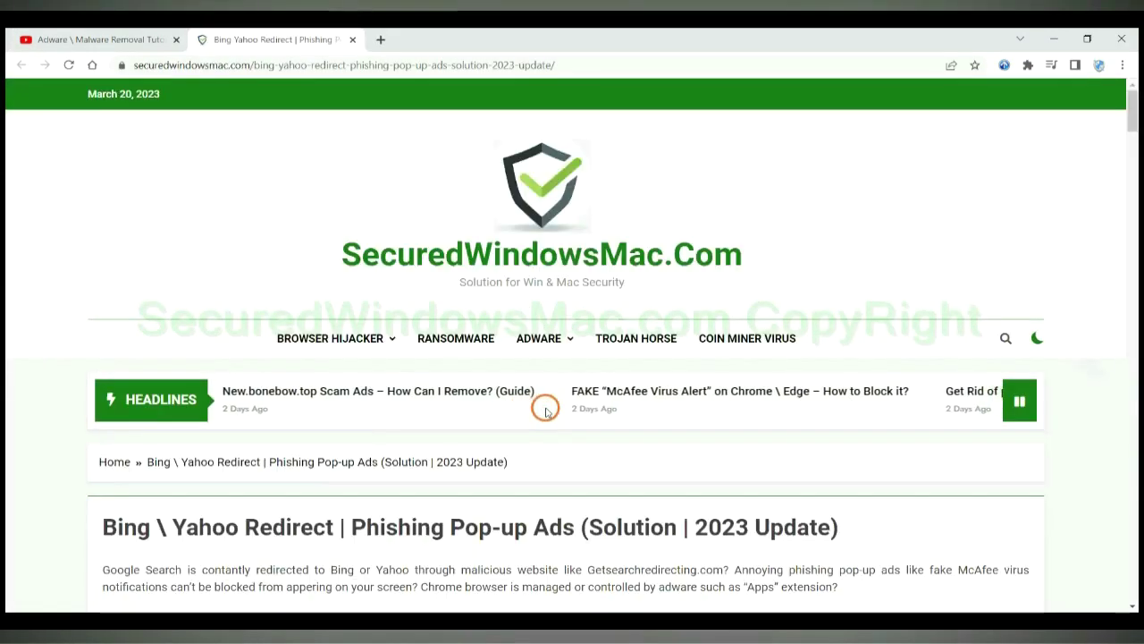
{"action": "mouse_move", "coordinate": [532, 359]}
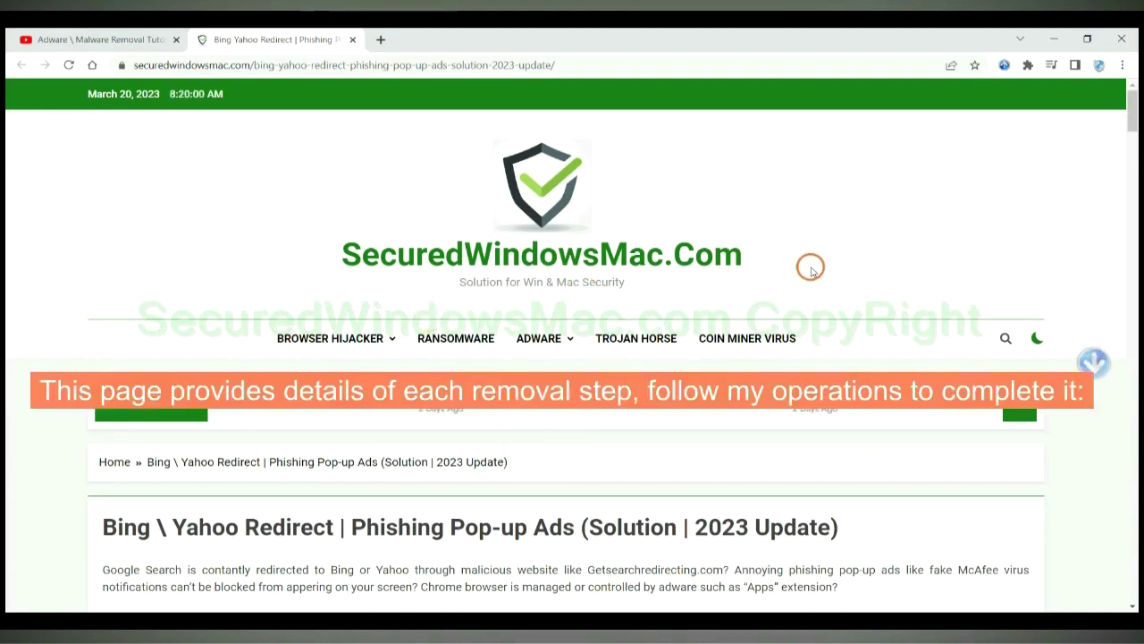
{"action": "scroll", "coordinate": [723, 324], "scroll_direction": "down", "scroll_amount": 15}
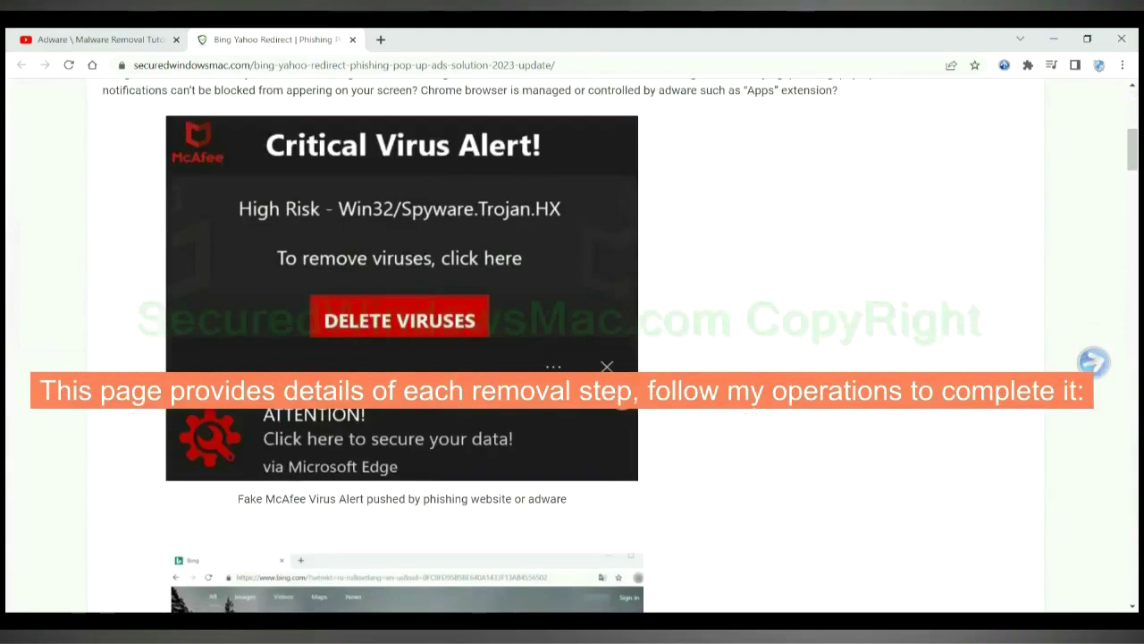
{"action": "scroll", "coordinate": [623, 396], "scroll_direction": "down", "scroll_amount": 6}
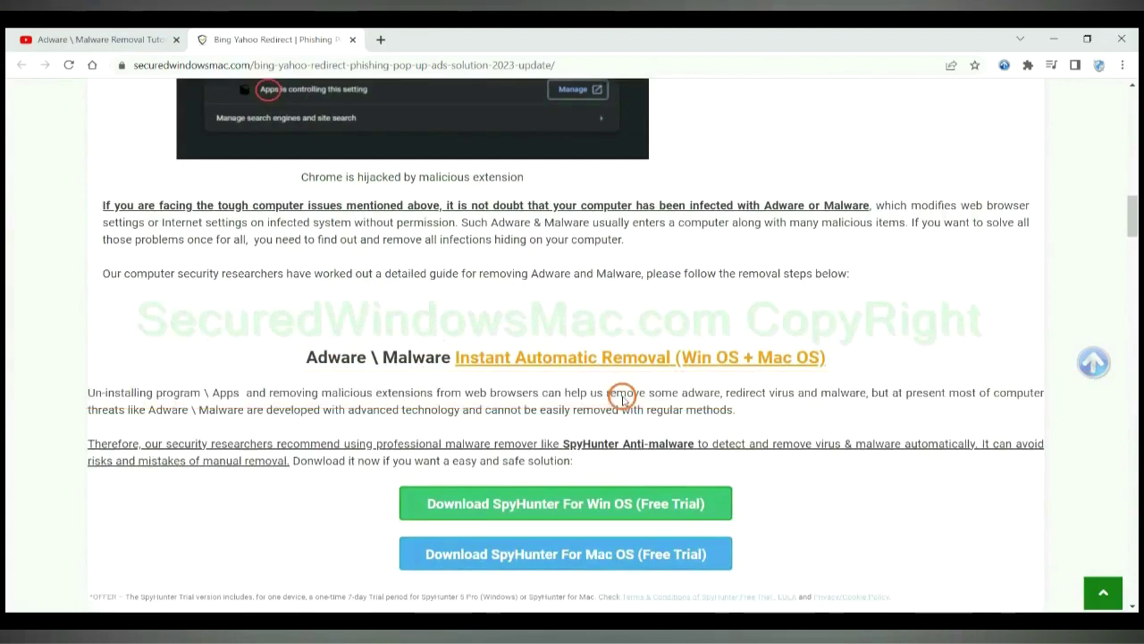
{"action": "scroll", "coordinate": [623, 396], "scroll_direction": "down", "scroll_amount": 2}
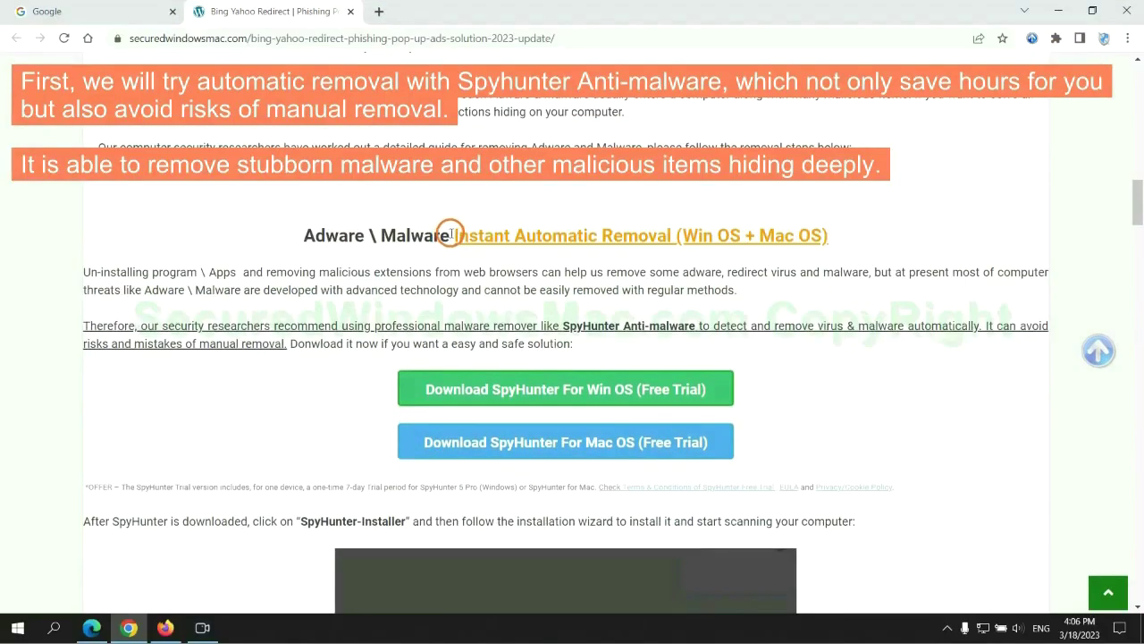
{"action": "left_click_drag", "start_coordinate": [452, 235], "coordinate": [668, 234]}
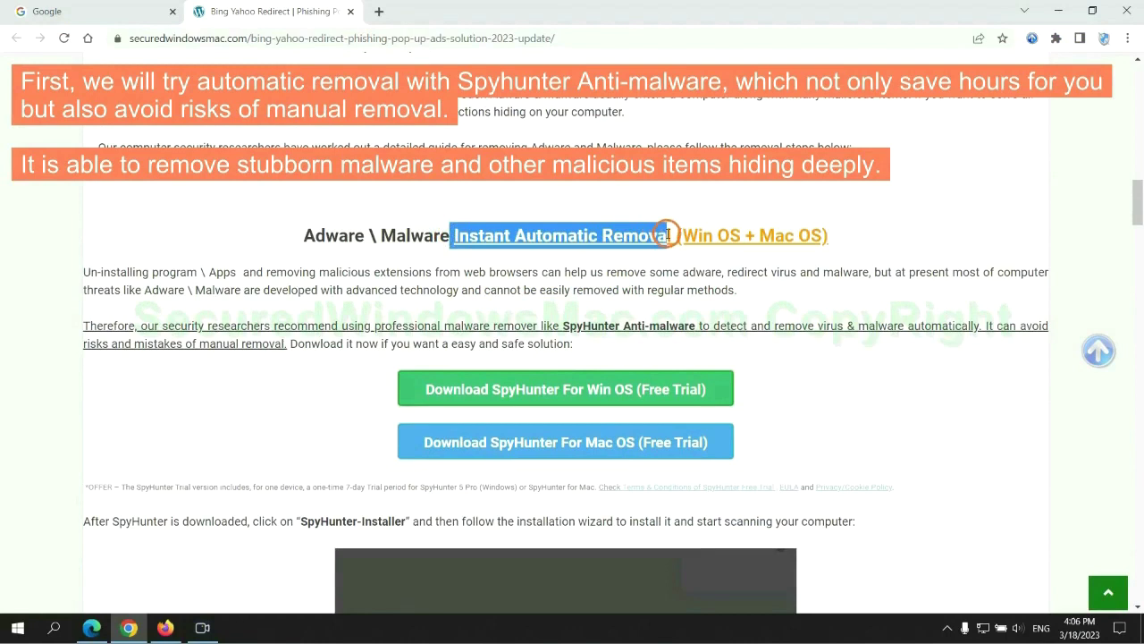
{"action": "left_click", "coordinate": [570, 199]}
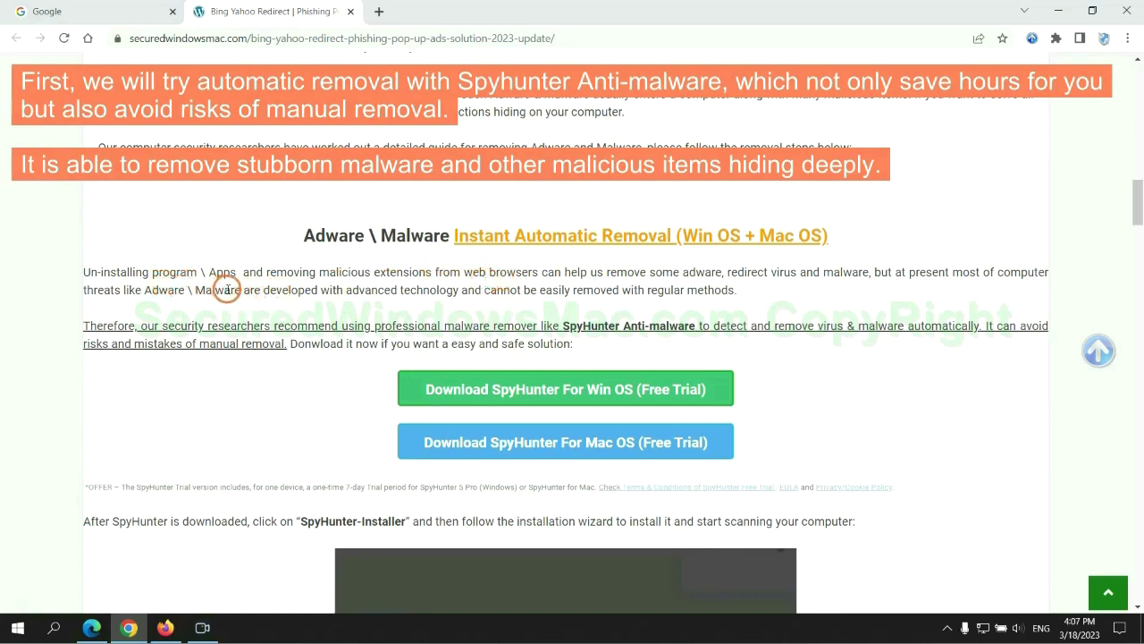
Step: Download the SpyHunter free trial installer for Win OS and keep the flagged file
{"action": "scroll", "coordinate": [568, 322], "scroll_direction": "down", "scroll_amount": 1}
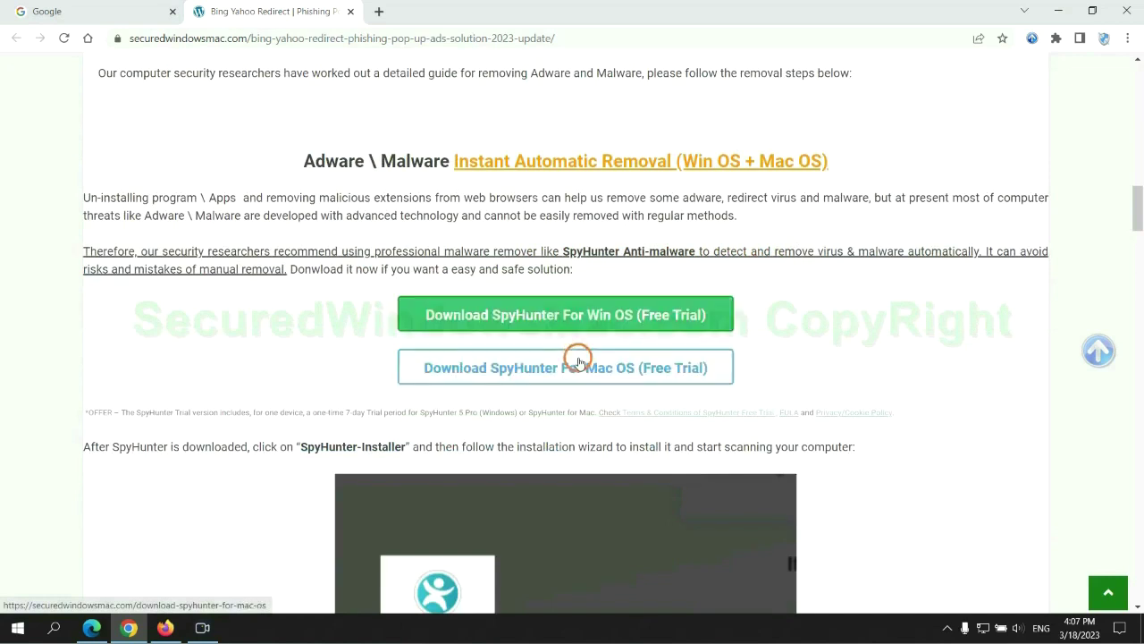
{"action": "scroll", "coordinate": [579, 360], "scroll_direction": "down", "scroll_amount": 1}
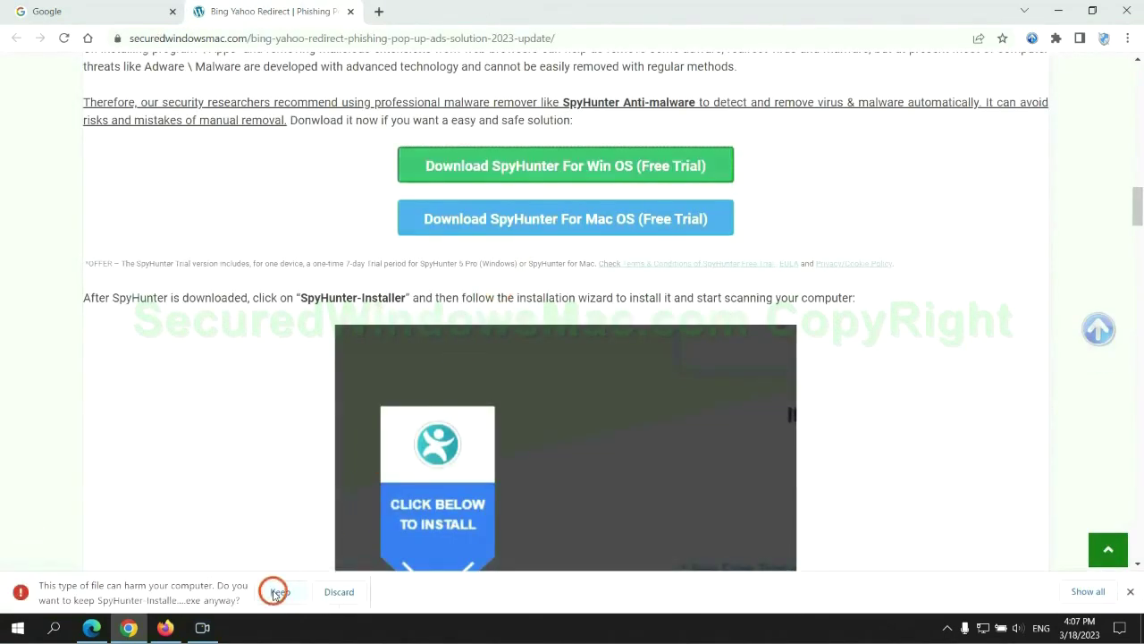
{"action": "left_click", "coordinate": [279, 592]}
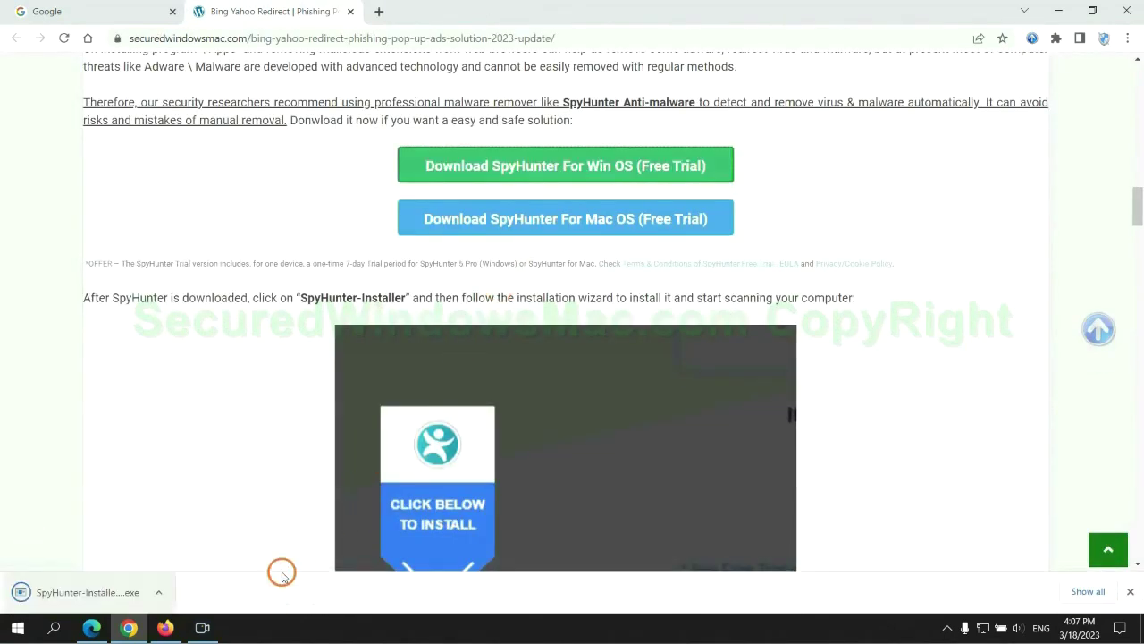
Step: Run the downloaded SpyHunter installer and accept the EULA and Privacy Policy
{"action": "left_click", "coordinate": [109, 590]}
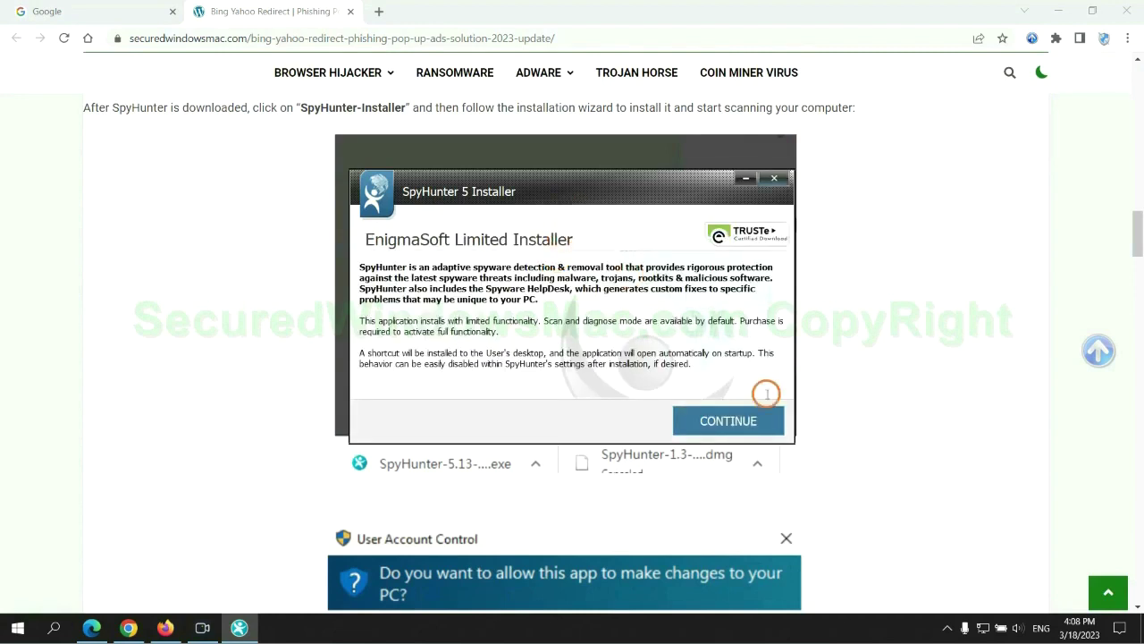
{"action": "left_click", "coordinate": [754, 421]}
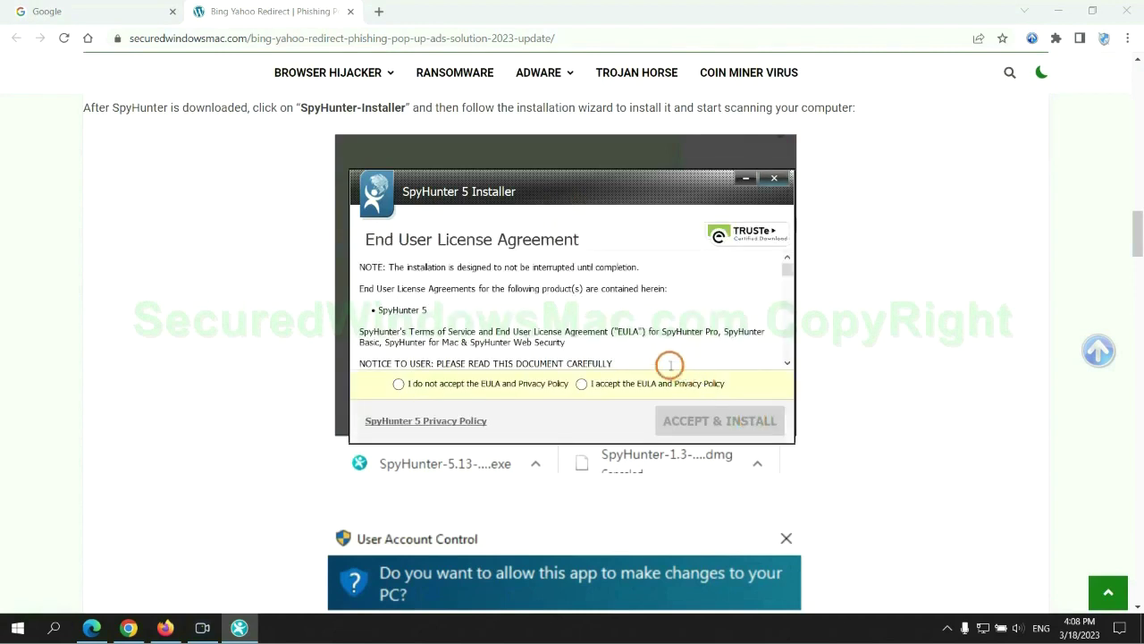
{"action": "left_click", "coordinate": [581, 384]}
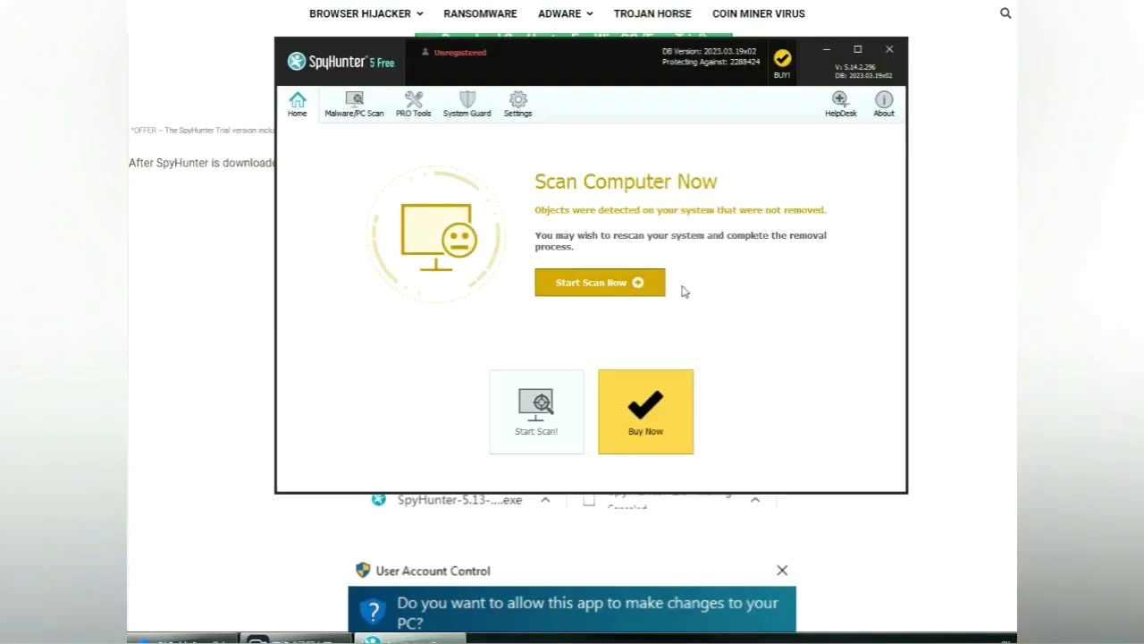
Step: Scan the computer with SpyHunter, proceed to removing the detected malware and choose the 7-day free trial
{"action": "left_click", "coordinate": [660, 282]}
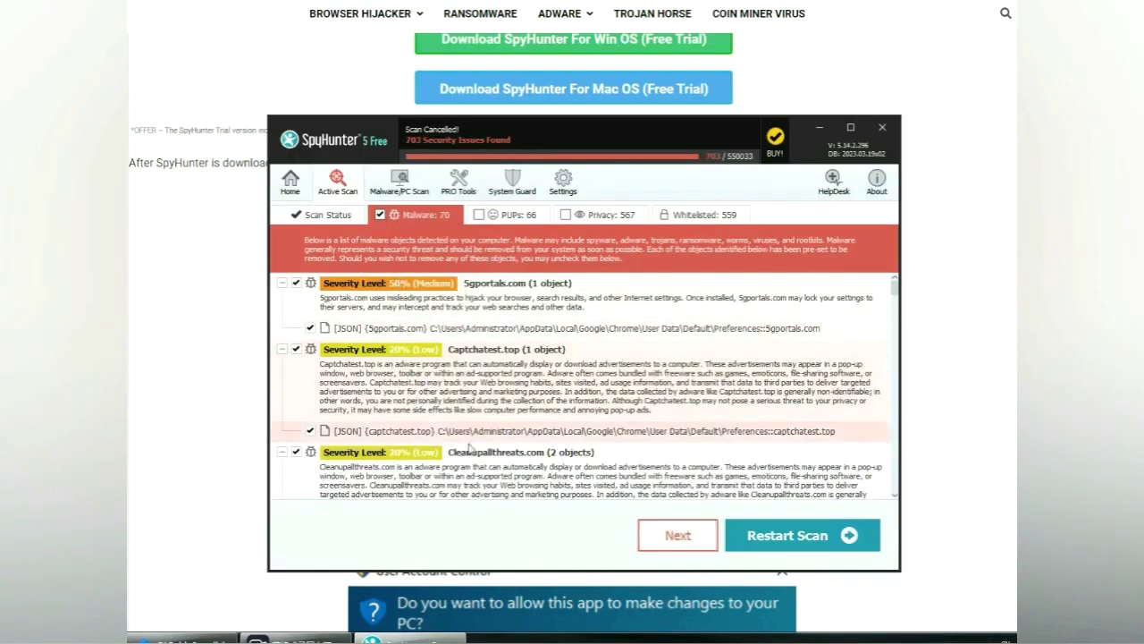
{"action": "left_click", "coordinate": [700, 540]}
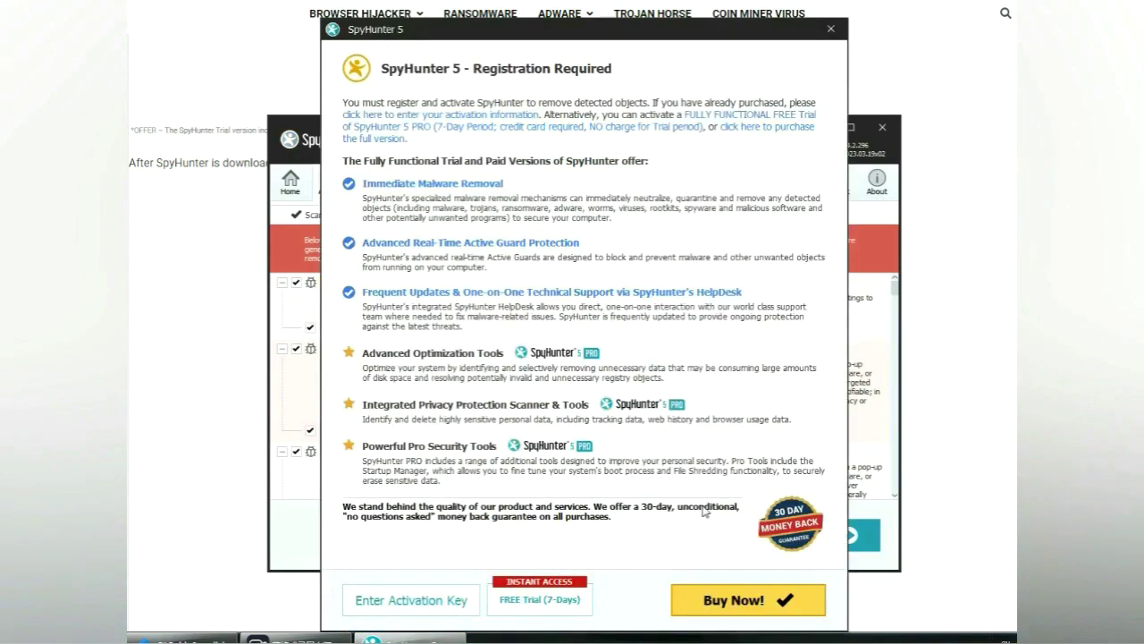
{"action": "left_click", "coordinate": [542, 601]}
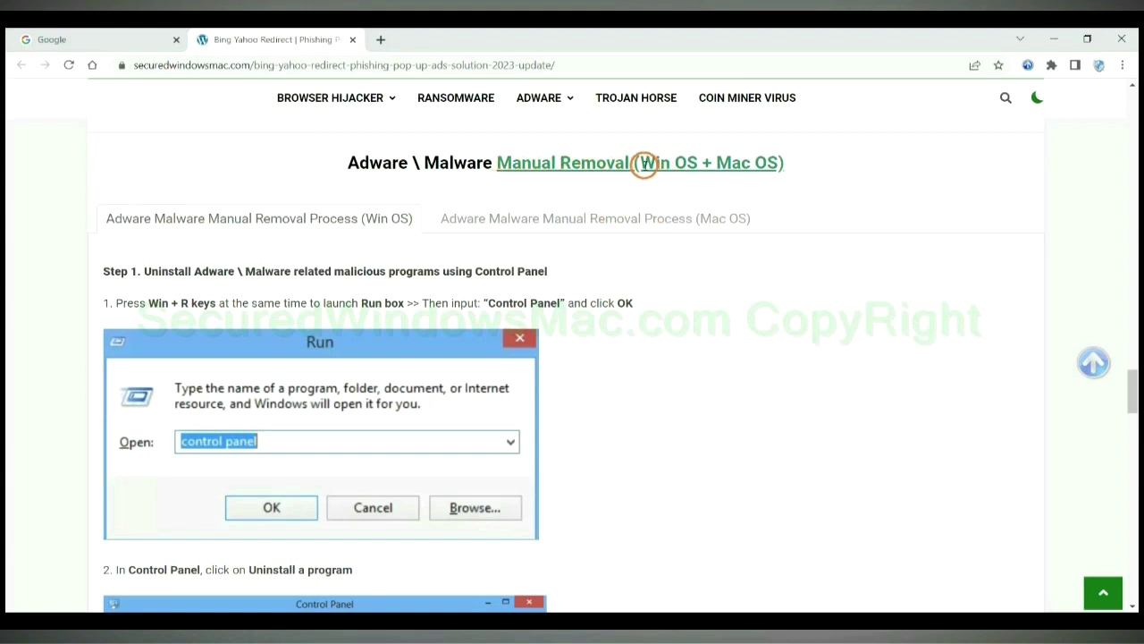
Step: Examine the guide's Manual Removal section for Win OS, focusing on Step 1 about uninstalling malicious programs using Control Panel
{"action": "left_click_drag", "start_coordinate": [644, 164], "coordinate": [696, 166]}
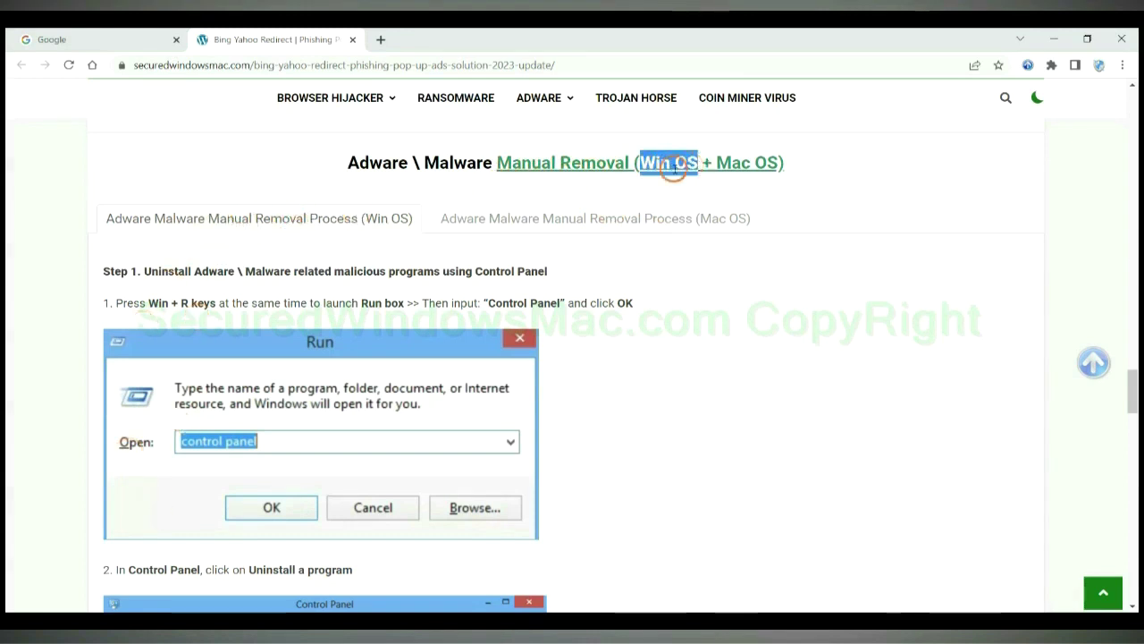
{"action": "left_click_drag", "start_coordinate": [716, 163], "coordinate": [779, 163]}
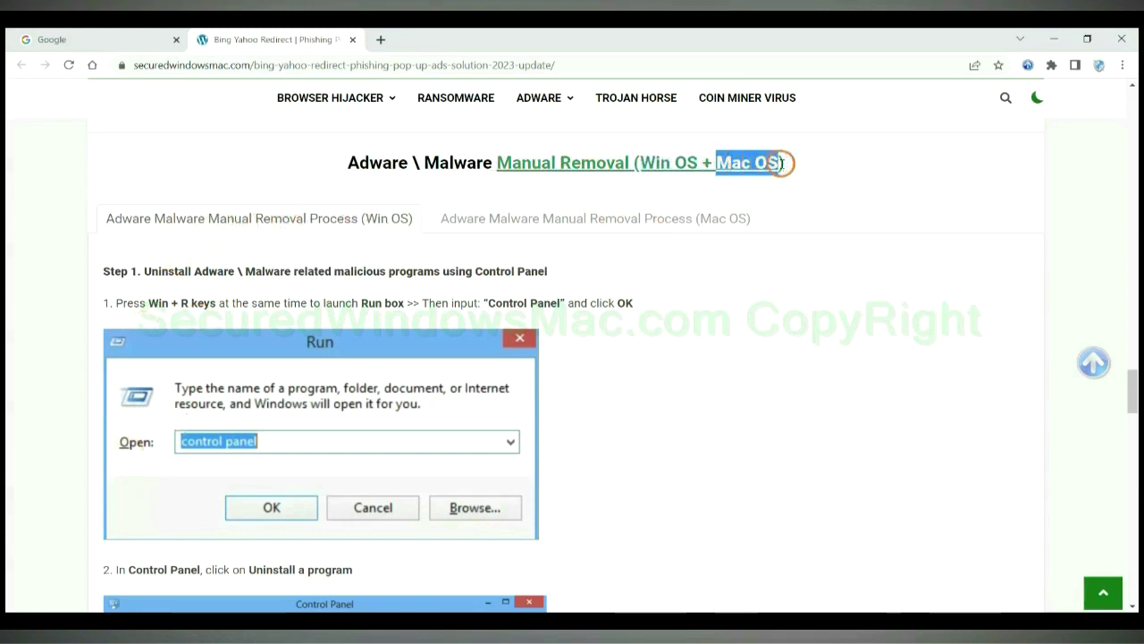
{"action": "left_click", "coordinate": [586, 214]}
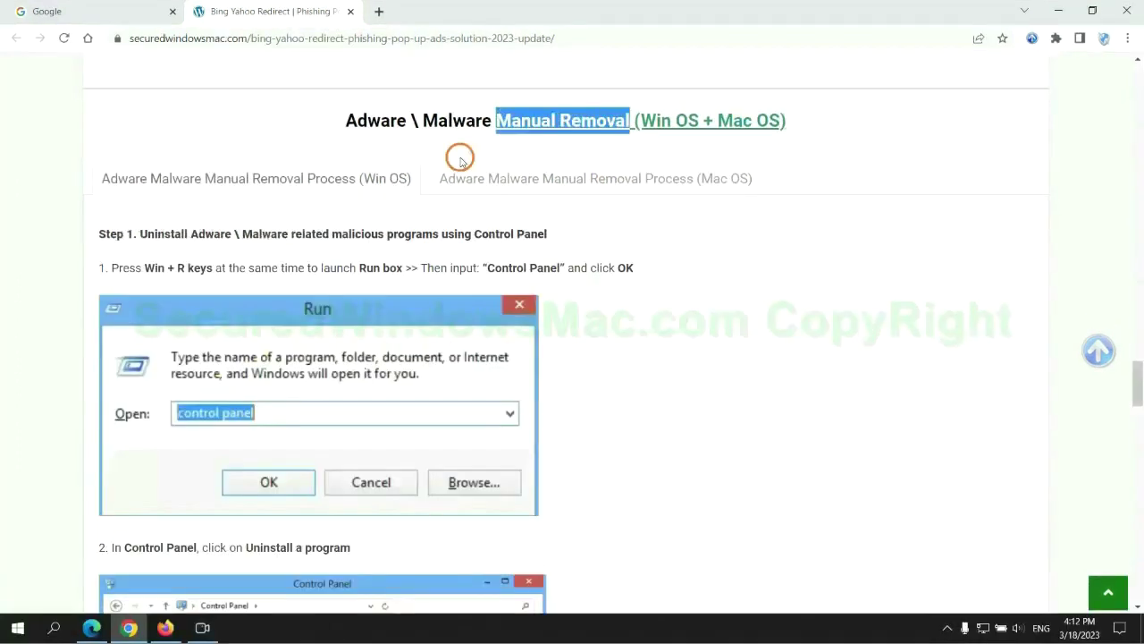
{"action": "scroll", "coordinate": [426, 312], "scroll_direction": "down", "scroll_amount": 1}
{"action": "scroll", "coordinate": [428, 313], "scroll_direction": "up", "scroll_amount": 2}
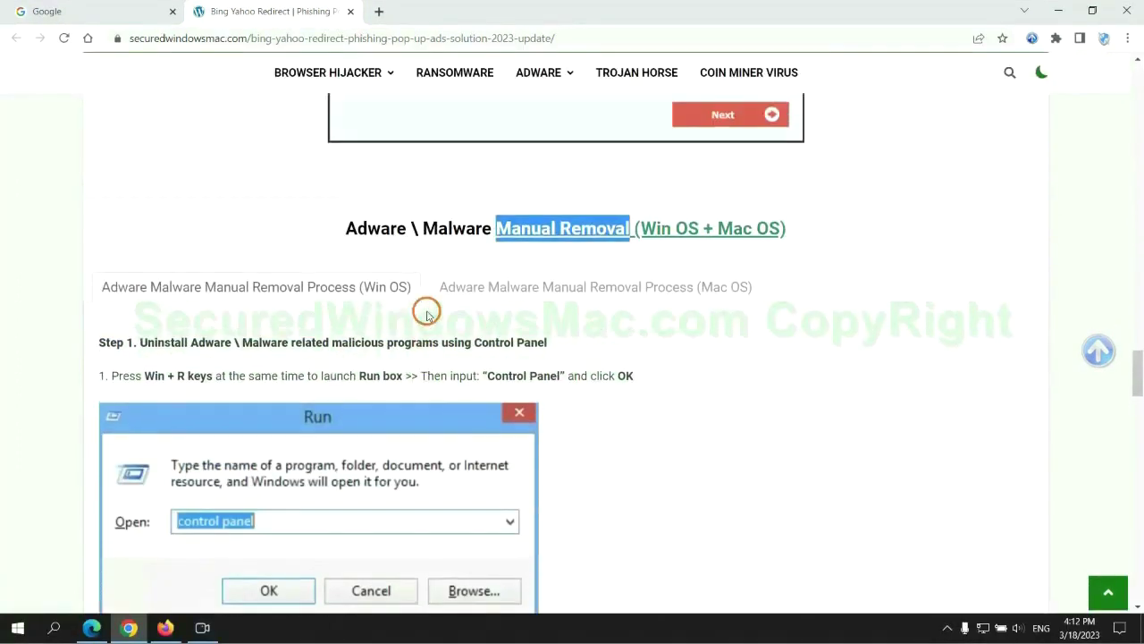
{"action": "scroll", "coordinate": [358, 294], "scroll_direction": "down", "scroll_amount": 2}
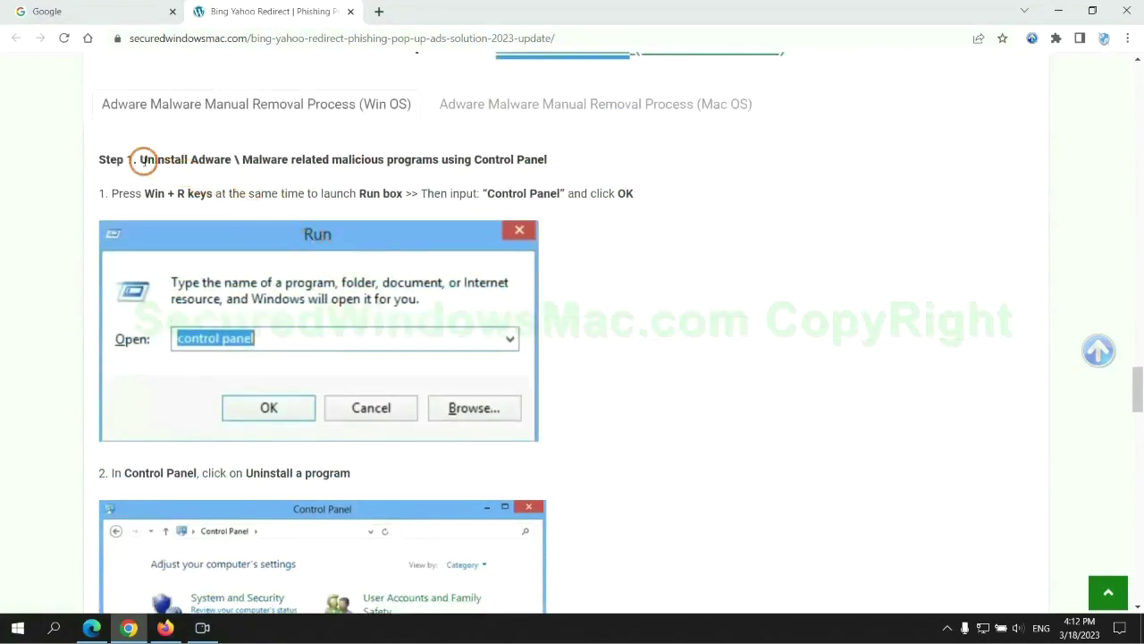
{"action": "left_click_drag", "start_coordinate": [143, 162], "coordinate": [438, 163]}
{"action": "left_click", "coordinate": [739, 232]}
{"action": "scroll", "coordinate": [712, 235], "scroll_direction": "down", "scroll_amount": 2}
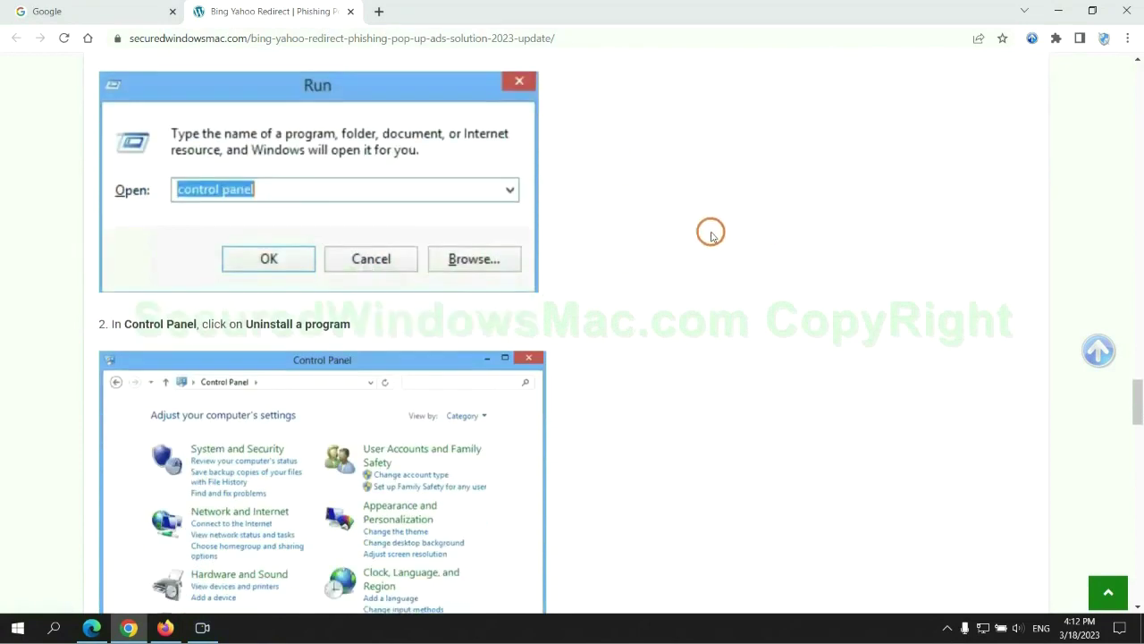
Step: Open the Control Panel by running "control panel" from the Run window
{"action": "key", "text": "super+r"}
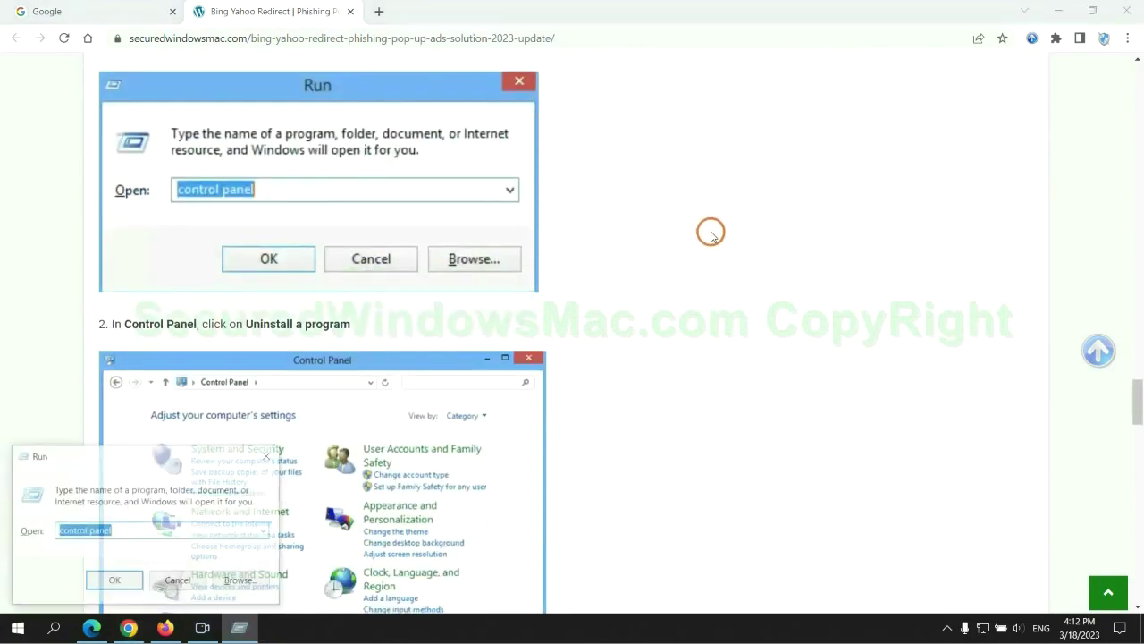
{"action": "type", "text": "co"}
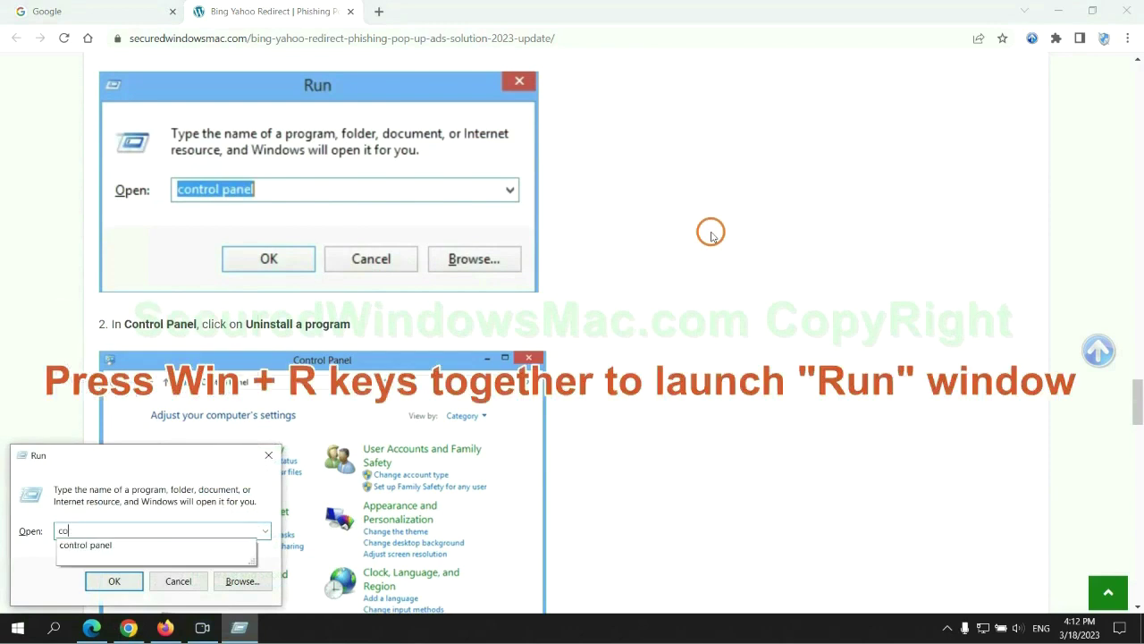
{"action": "type", "text": "ntrol"}
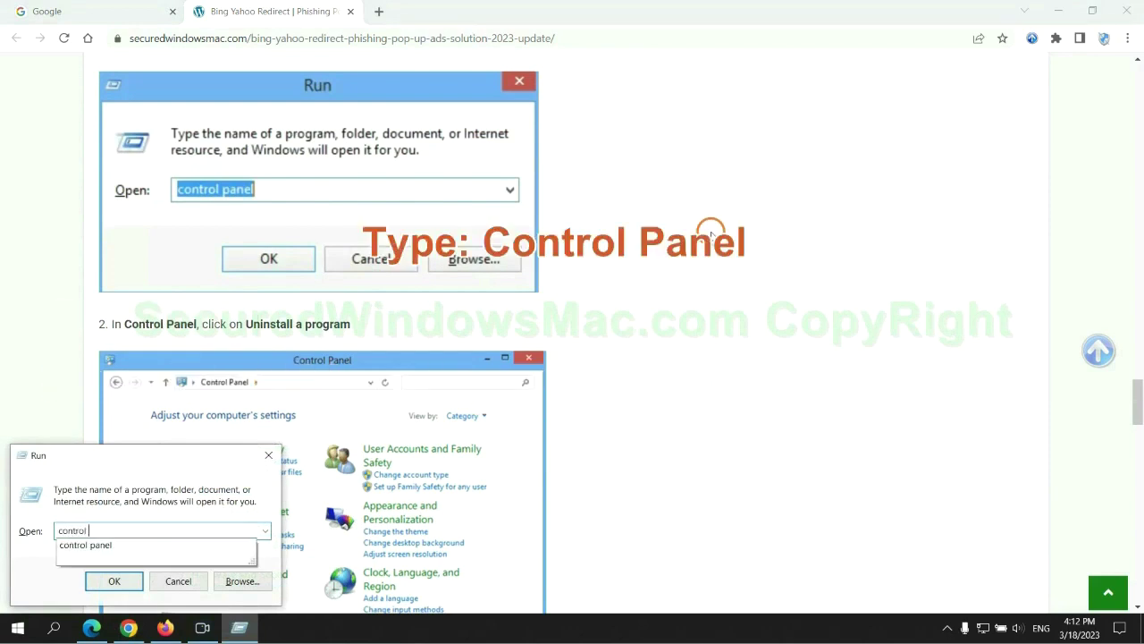
{"action": "type", "text": " panel"}
{"action": "key", "text": "Return"}
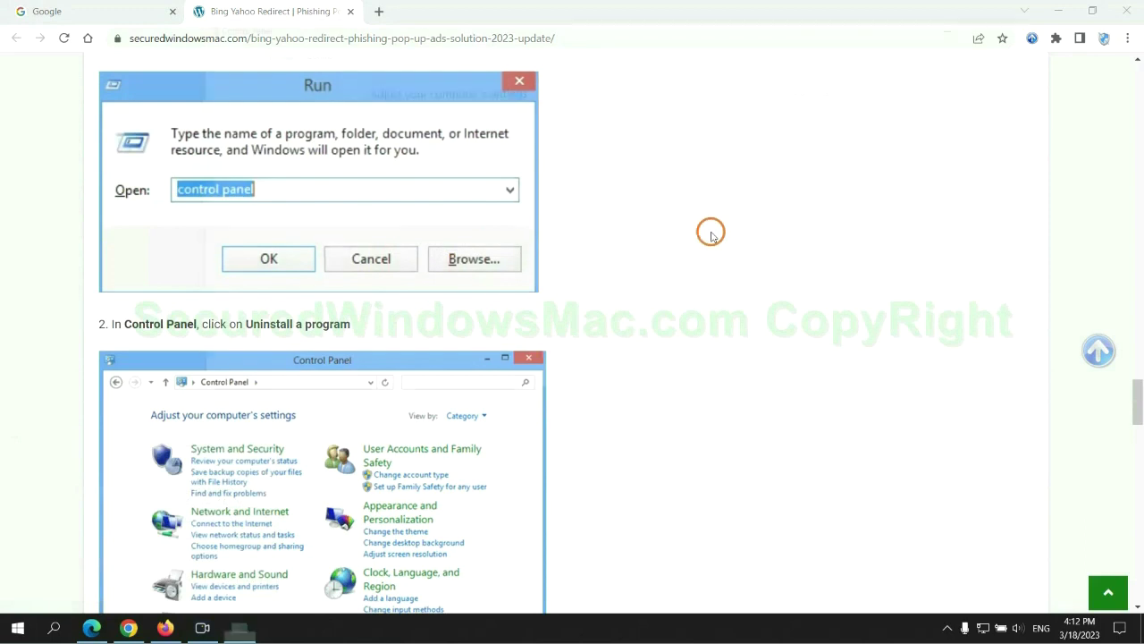
Step: Open the list of installed programs, show the Uninstall/Change option for Lantern, and close the Programs and Features window
{"action": "left_click", "coordinate": [454, 314]}
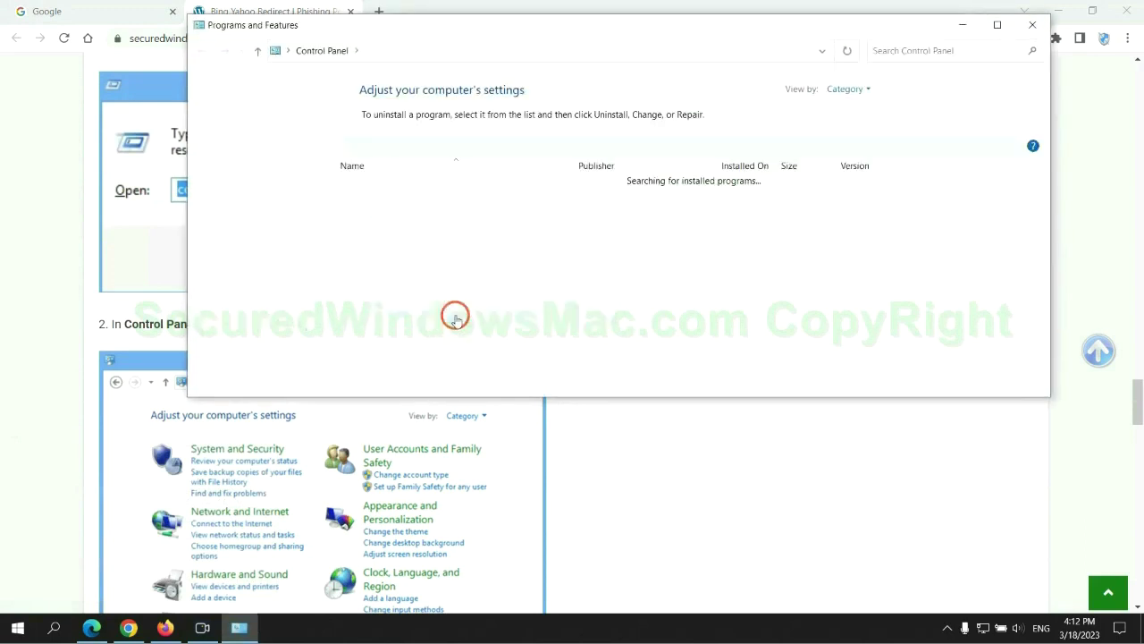
{"action": "left_click", "coordinate": [378, 209]}
{"action": "right_click", "coordinate": [393, 214]}
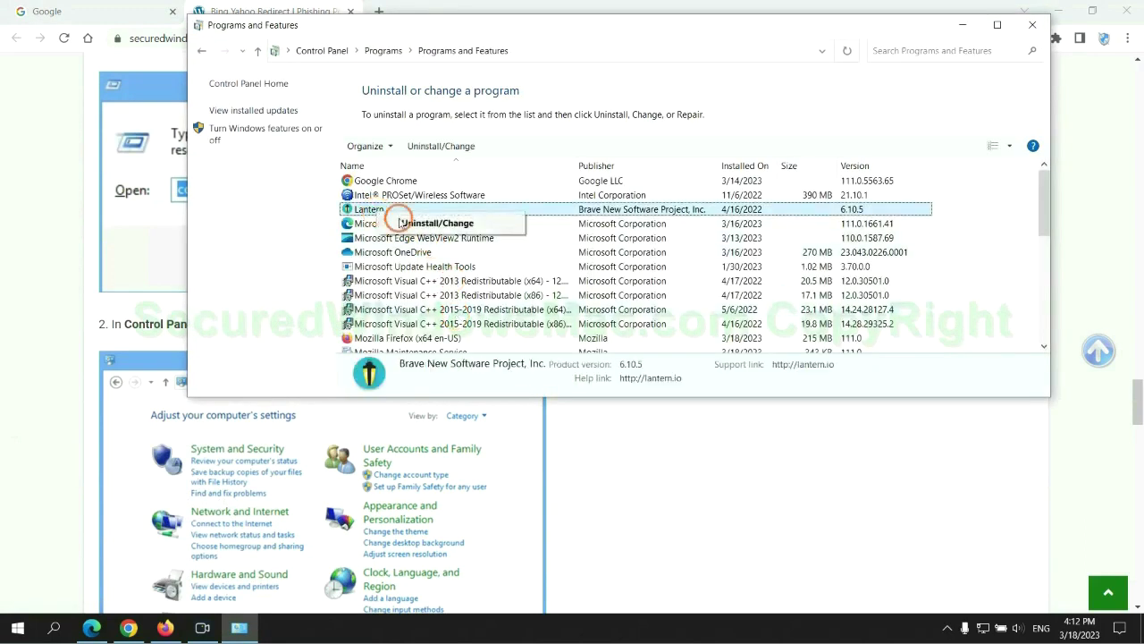
{"action": "left_click", "coordinate": [1030, 27]}
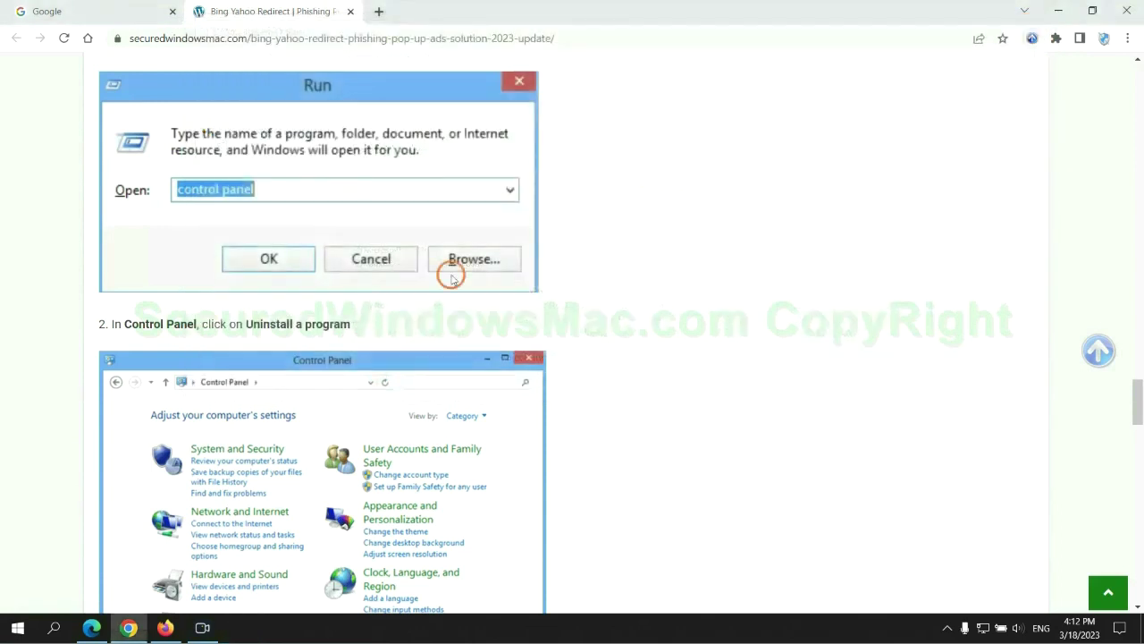
Step: Switch to Microsoft Edge, remove the McAfee WebAdvisor extension as the guide's Step 2 describes, and close the extensions page
{"action": "scroll", "coordinate": [336, 383], "scroll_direction": "down", "scroll_amount": 6}
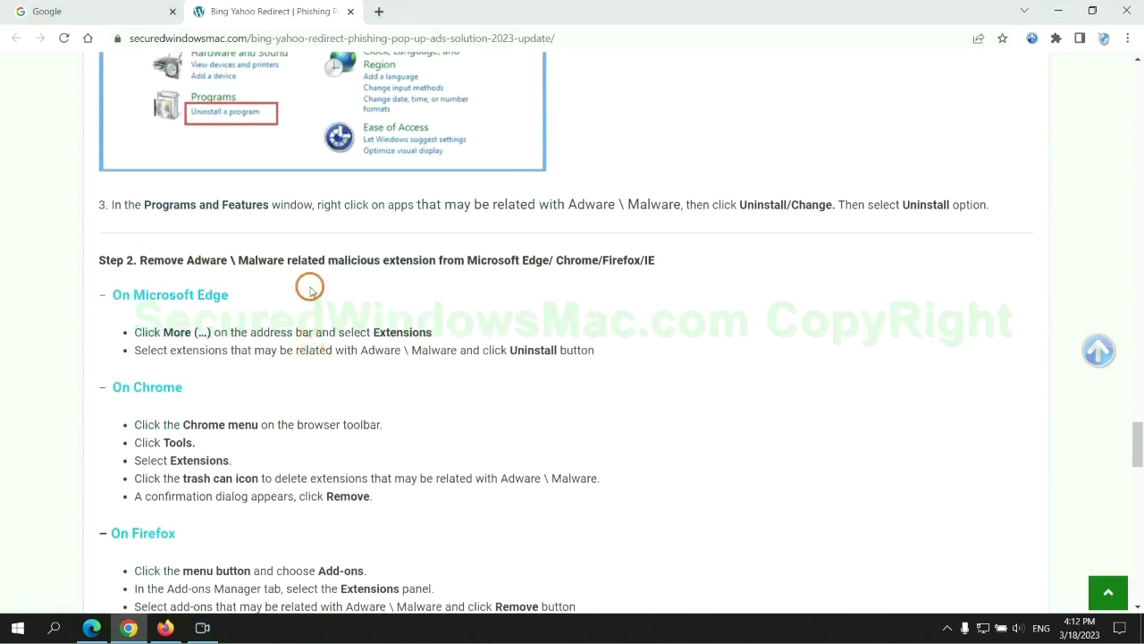
{"action": "left_click_drag", "start_coordinate": [324, 261], "coordinate": [439, 260]}
{"action": "left_click", "coordinate": [337, 304]}
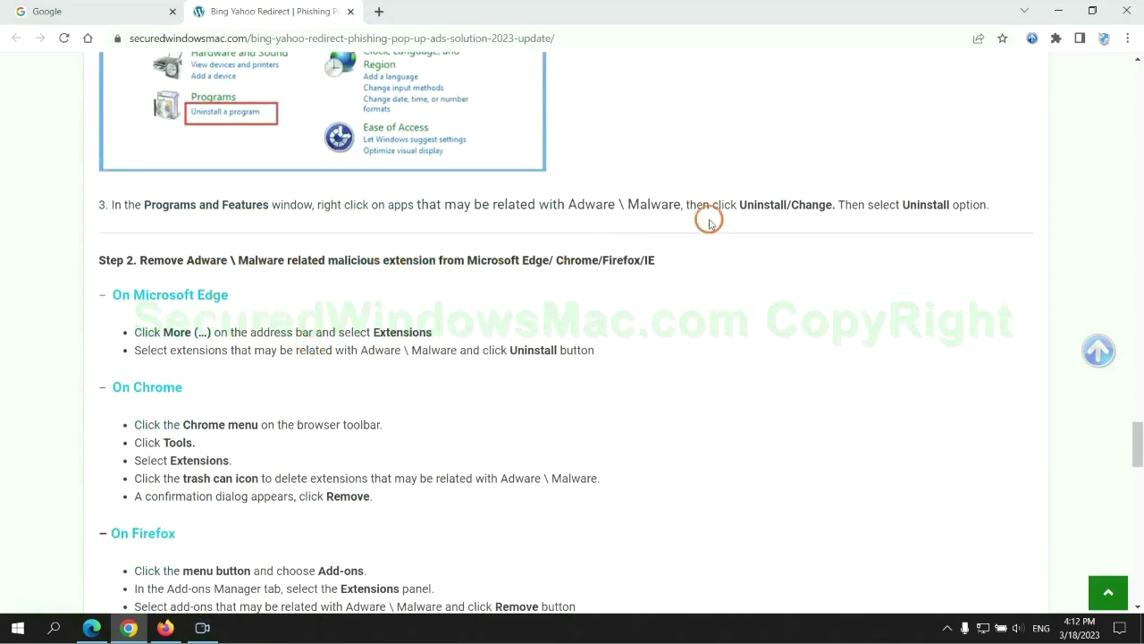
{"action": "left_click", "coordinate": [94, 626]}
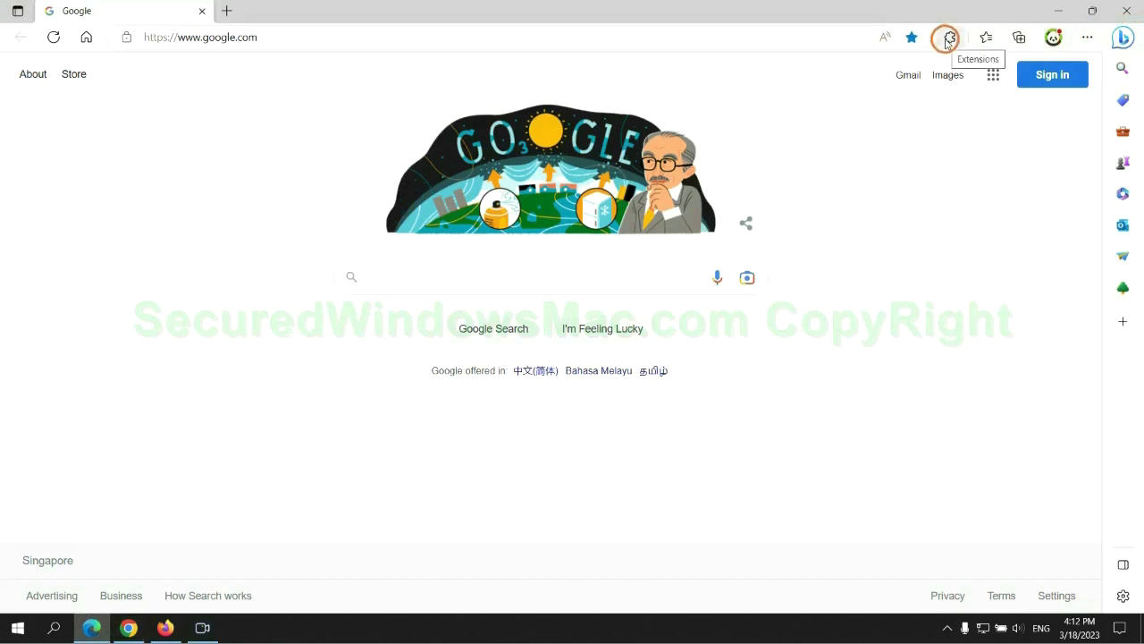
{"action": "left_click", "coordinate": [948, 40]}
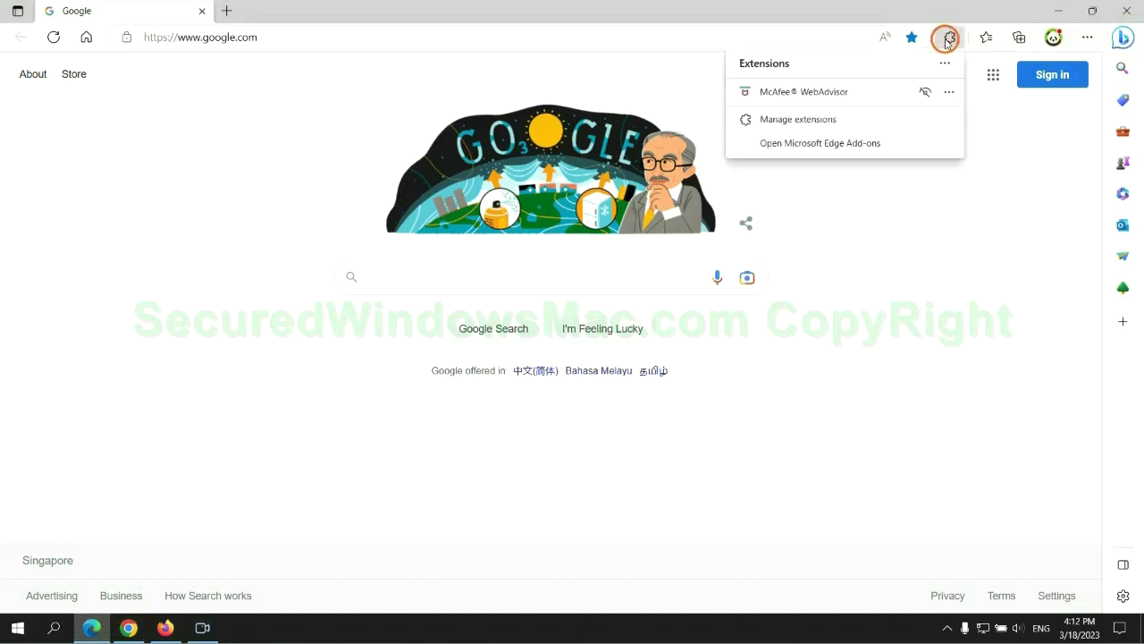
{"action": "left_click", "coordinate": [793, 119]}
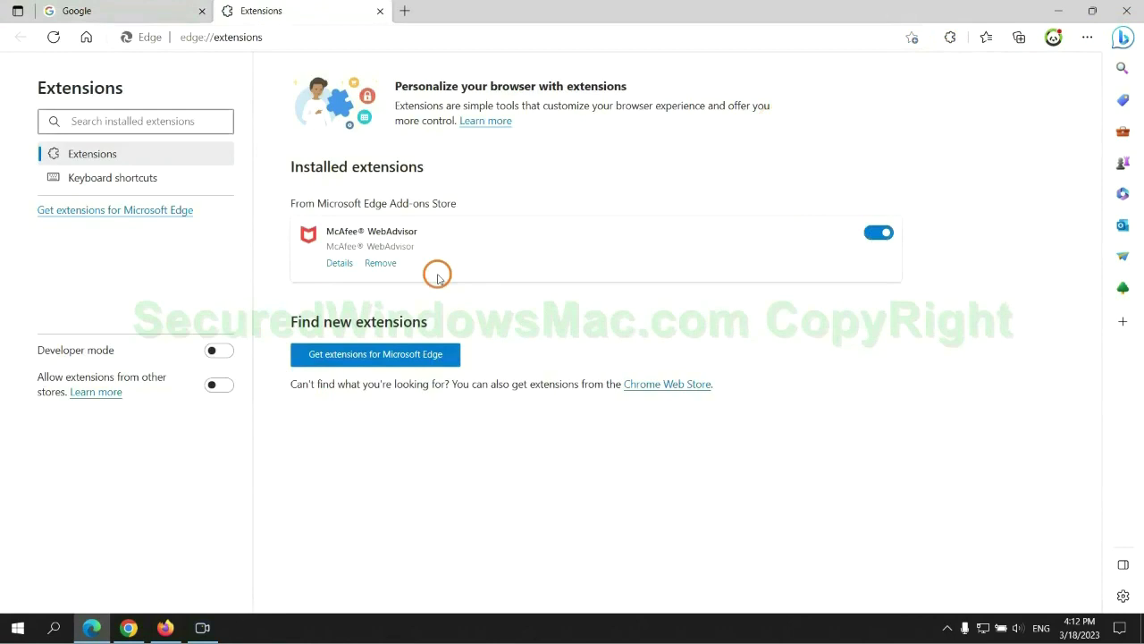
{"action": "left_click", "coordinate": [380, 263]}
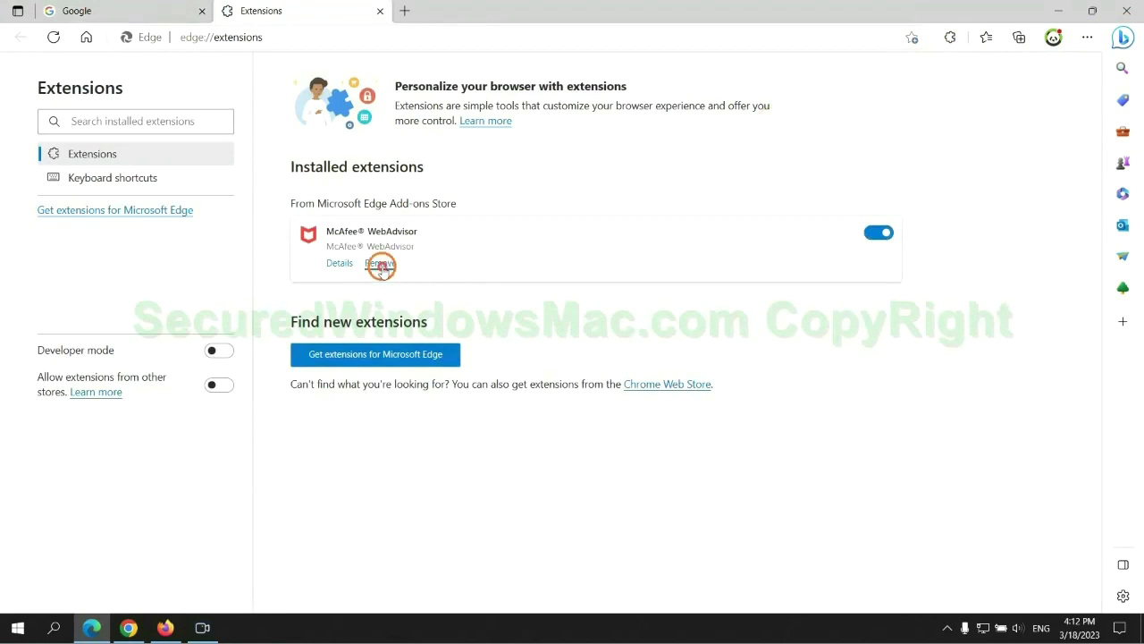
{"action": "left_click", "coordinate": [822, 141]}
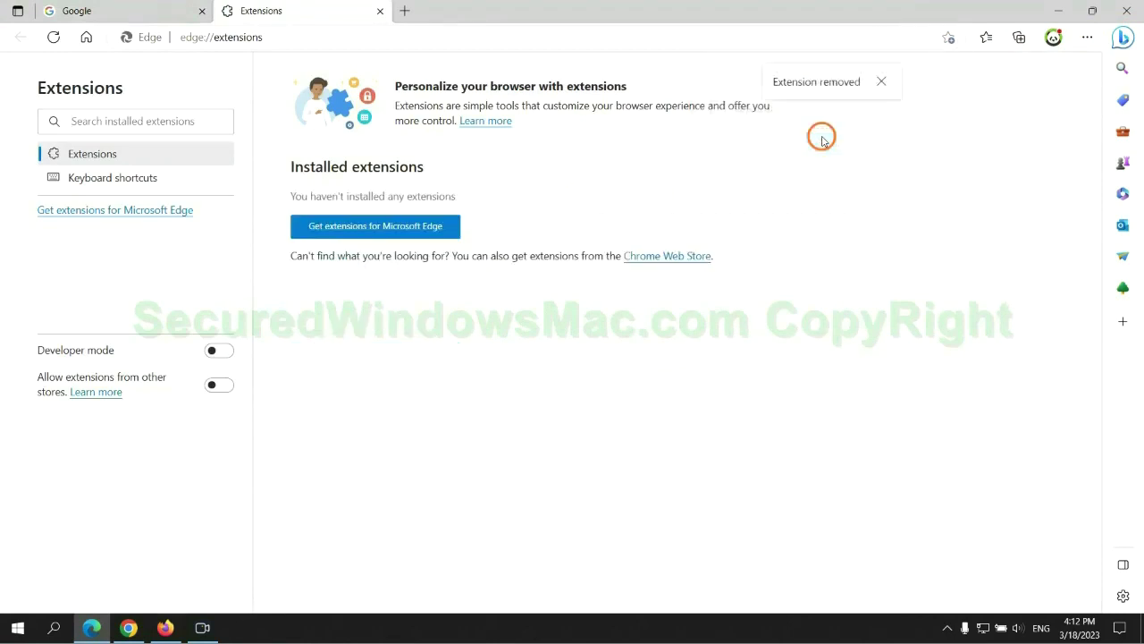
{"action": "left_click", "coordinate": [380, 11]}
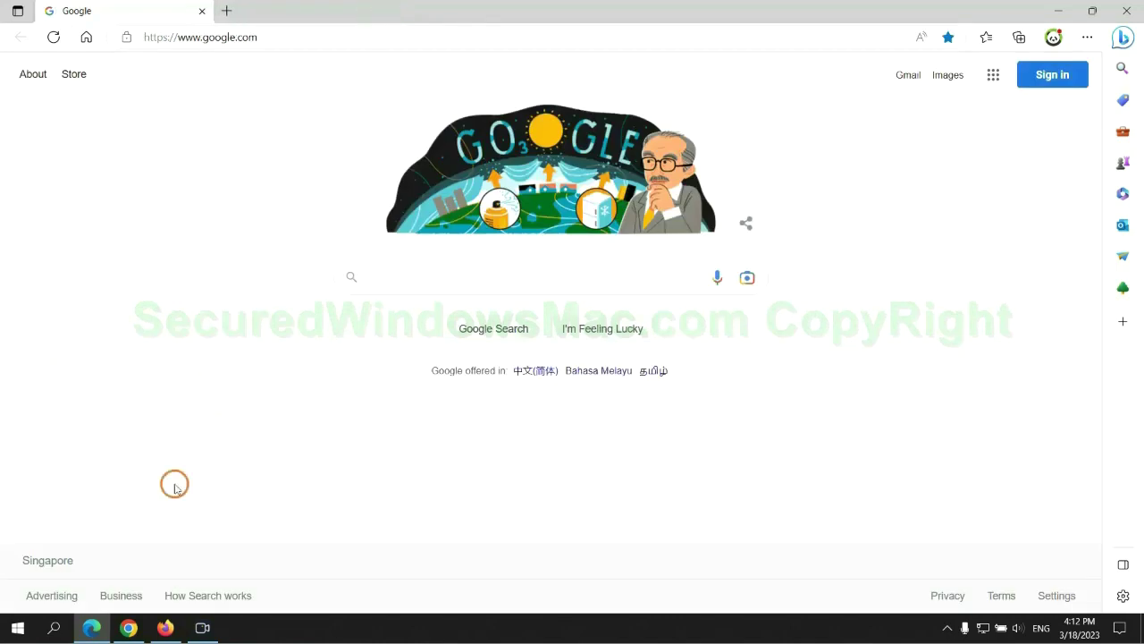
Step: Switch to Chrome and remove the extension "Ecosia - The search engine that plants trees"
{"action": "left_click", "coordinate": [131, 628]}
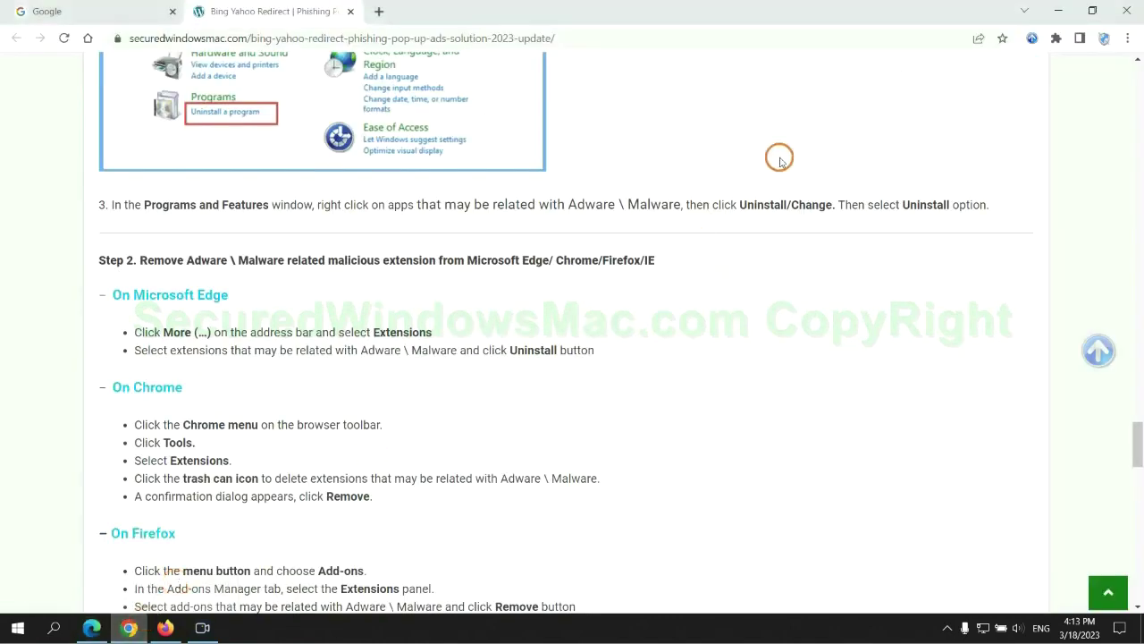
{"action": "left_click", "coordinate": [1056, 38]}
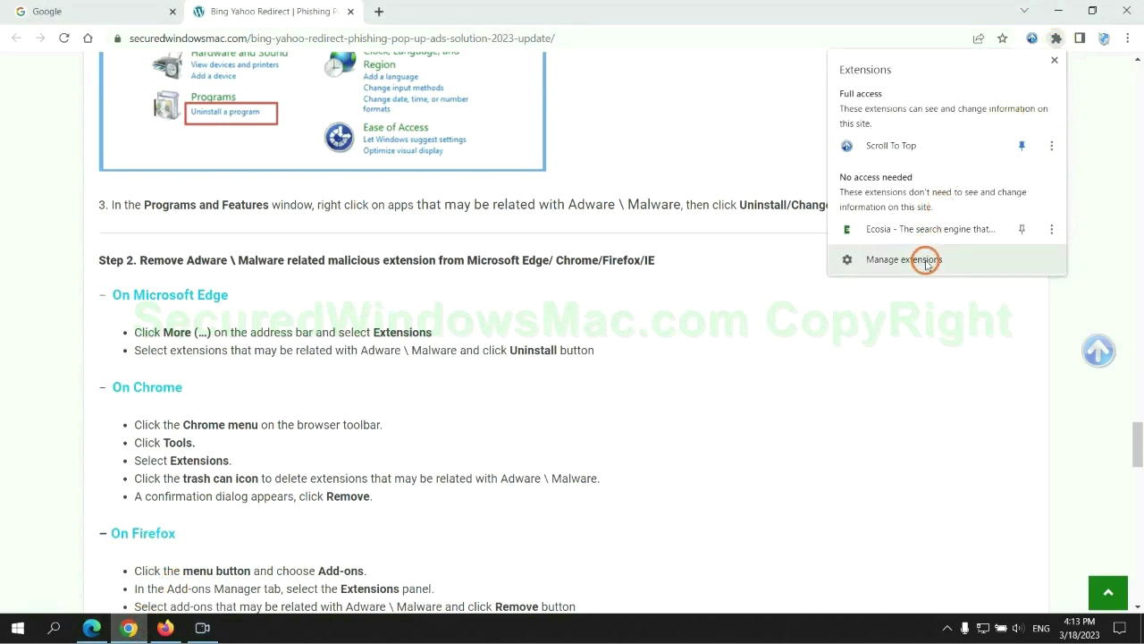
{"action": "left_click", "coordinate": [933, 262]}
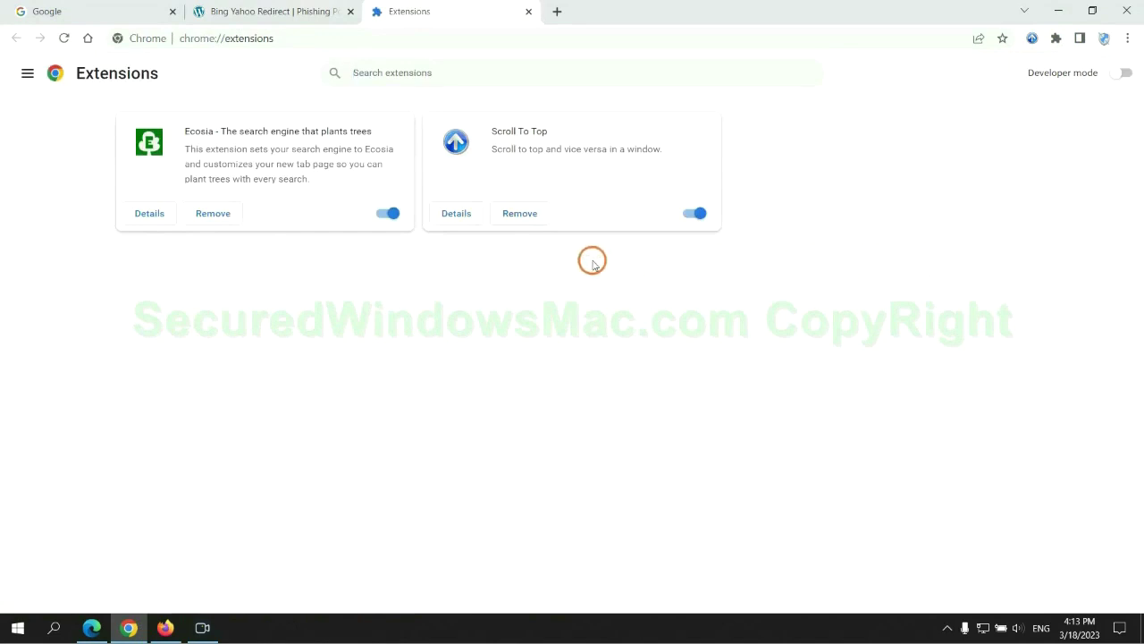
{"action": "left_click", "coordinate": [213, 213]}
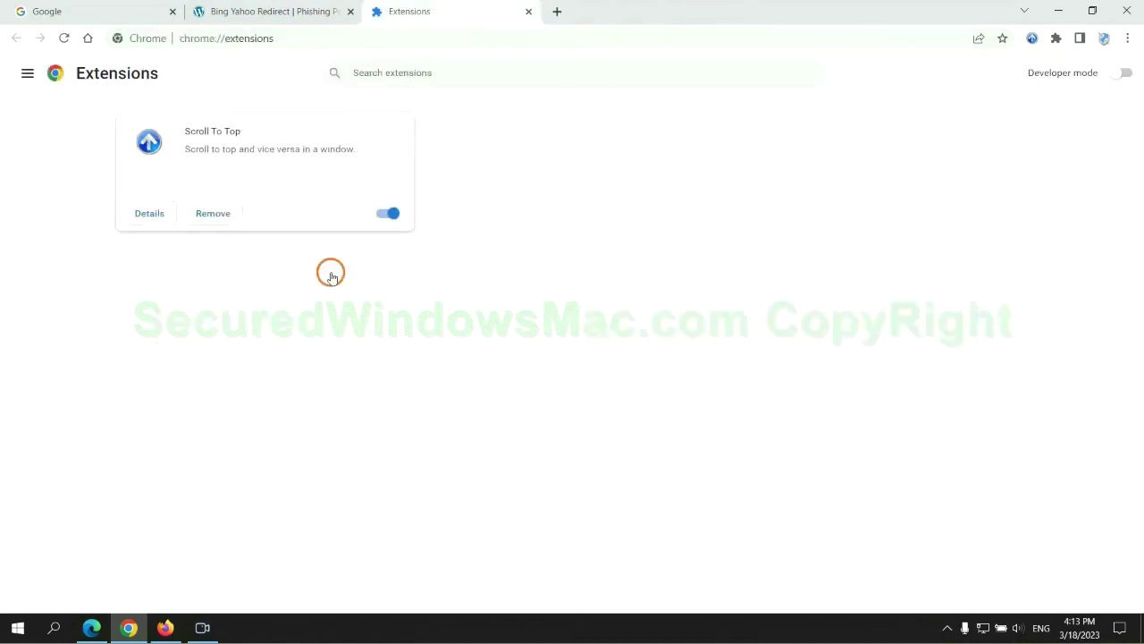
Step: Switch to Firefox and remove the Enhancer for YouTube extension without reporting it to Mozilla
{"action": "left_click", "coordinate": [165, 627]}
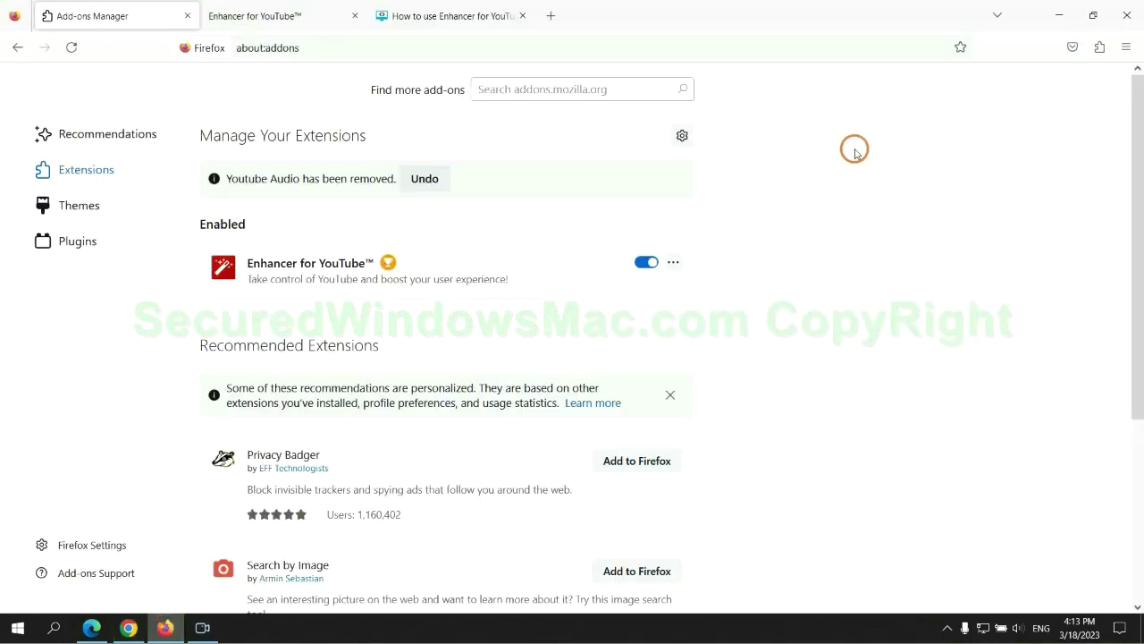
{"action": "left_click", "coordinate": [1098, 50]}
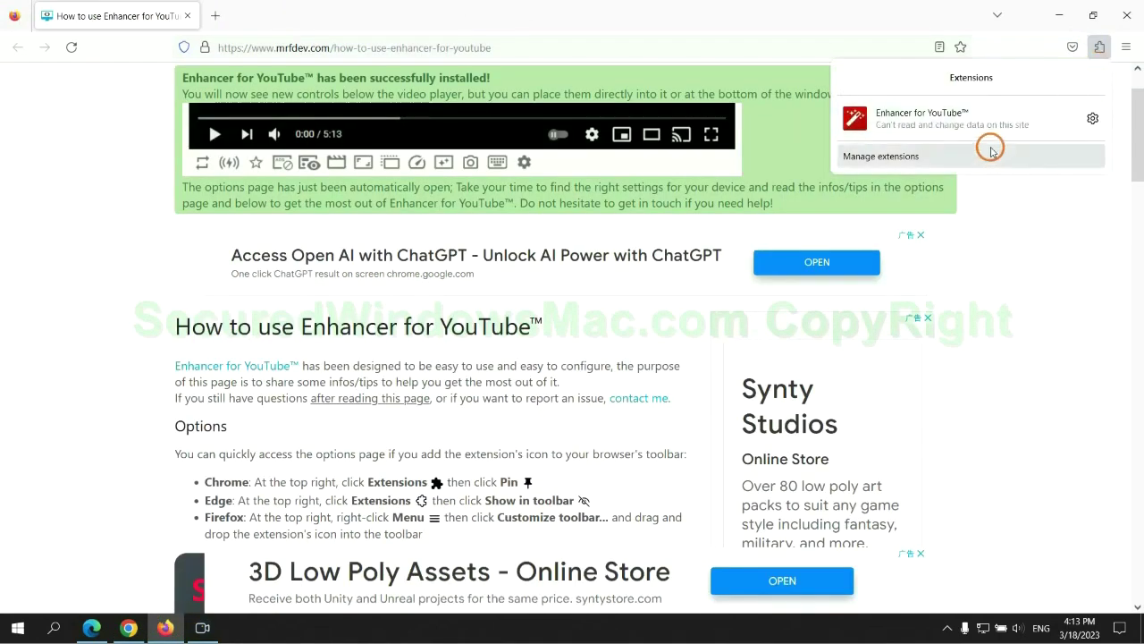
{"action": "left_click", "coordinate": [987, 148]}
{"action": "left_click", "coordinate": [673, 218]}
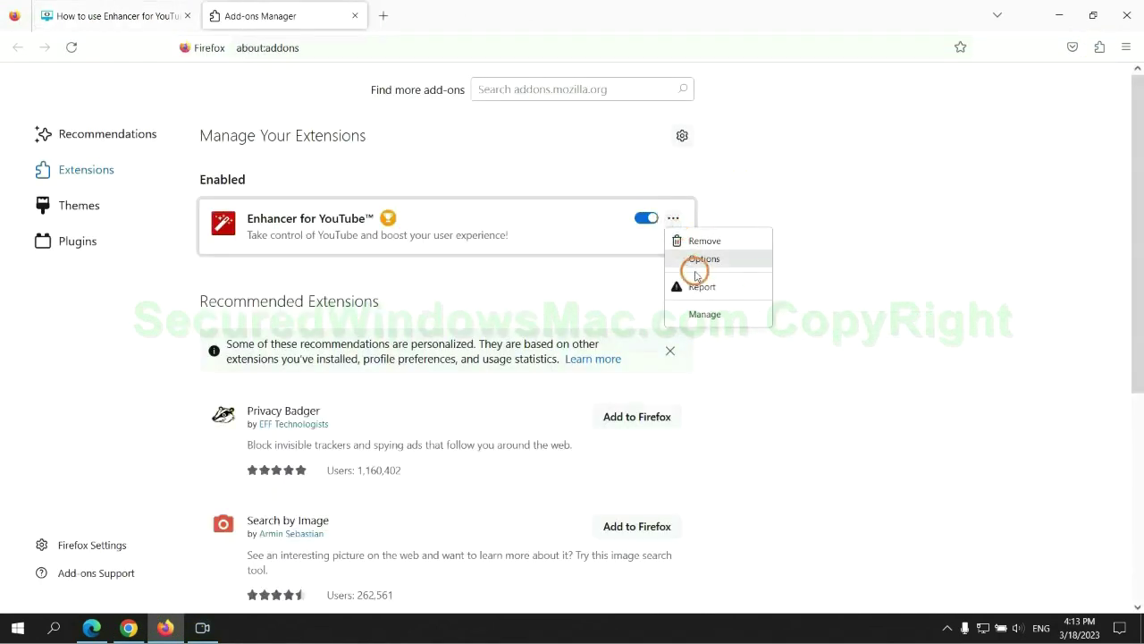
{"action": "left_click", "coordinate": [704, 240]}
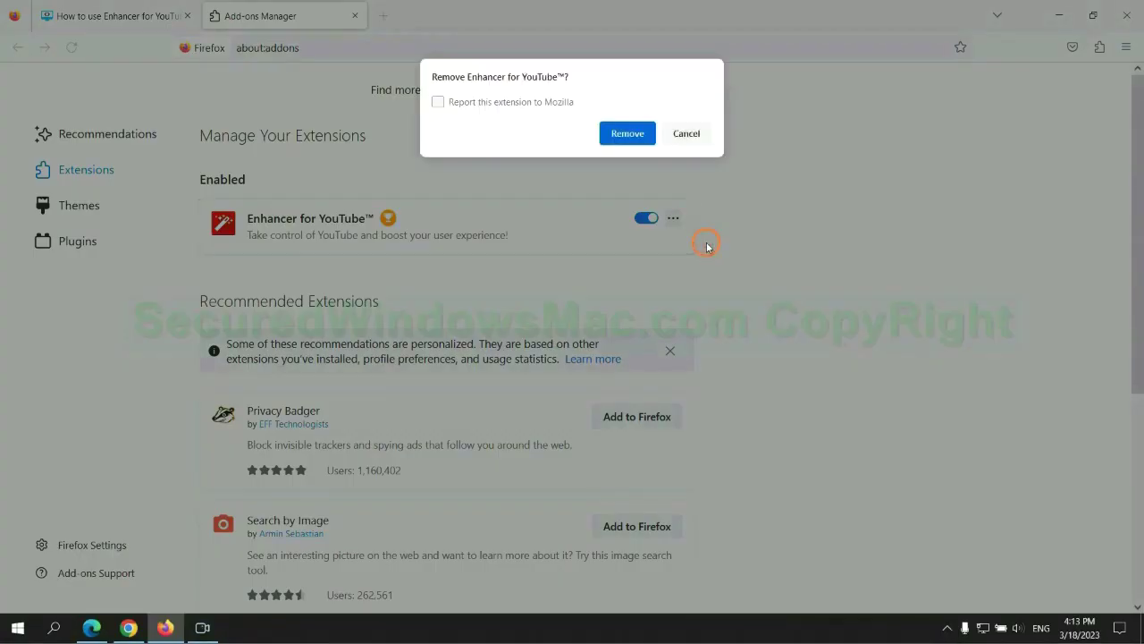
{"action": "left_click", "coordinate": [629, 133]}
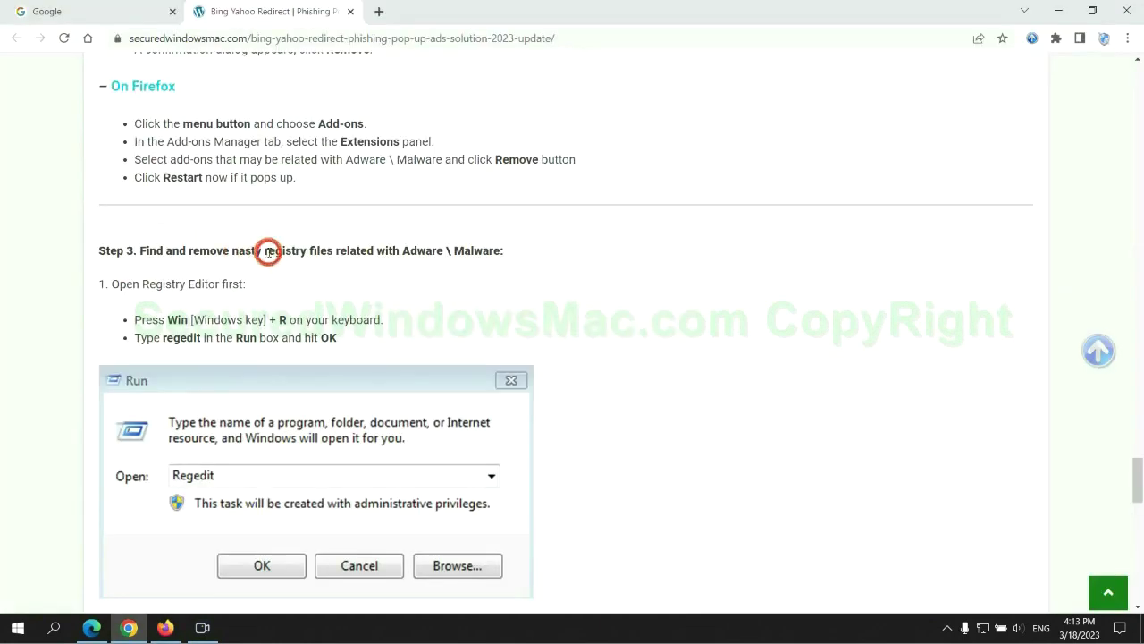
Step: Follow the guide's Step 3 on nasty registry files and open Registry Editor by running "regedit"
{"action": "left_click_drag", "start_coordinate": [266, 251], "coordinate": [331, 265]}
{"action": "left_click", "coordinate": [331, 266]}
{"action": "scroll", "coordinate": [328, 268], "scroll_direction": "down", "scroll_amount": 2}
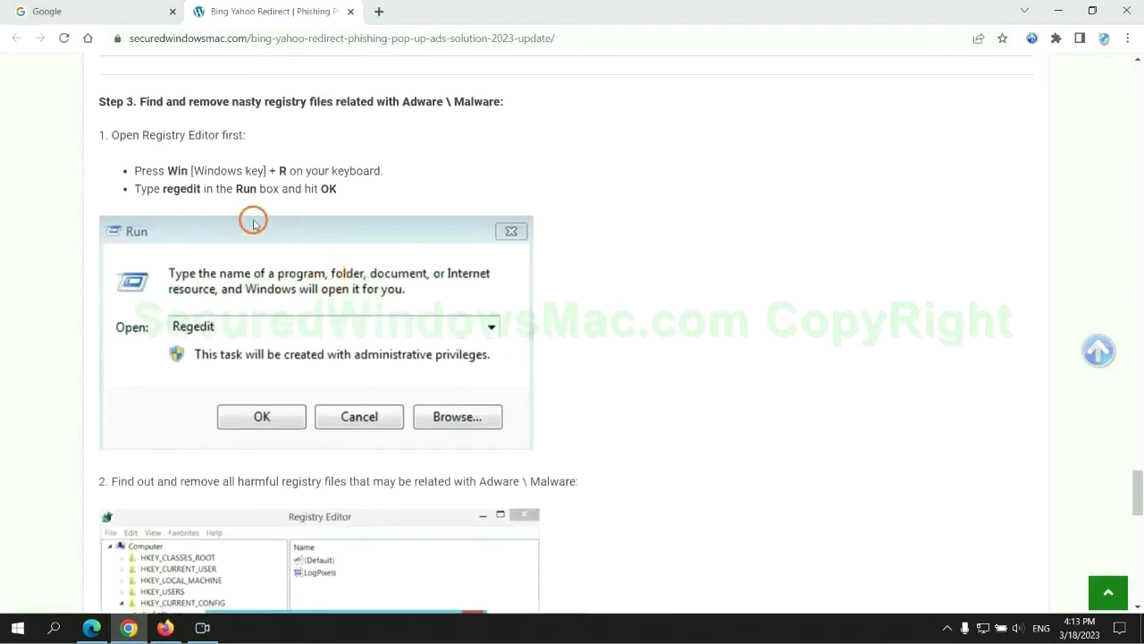
{"action": "key", "text": "super+r"}
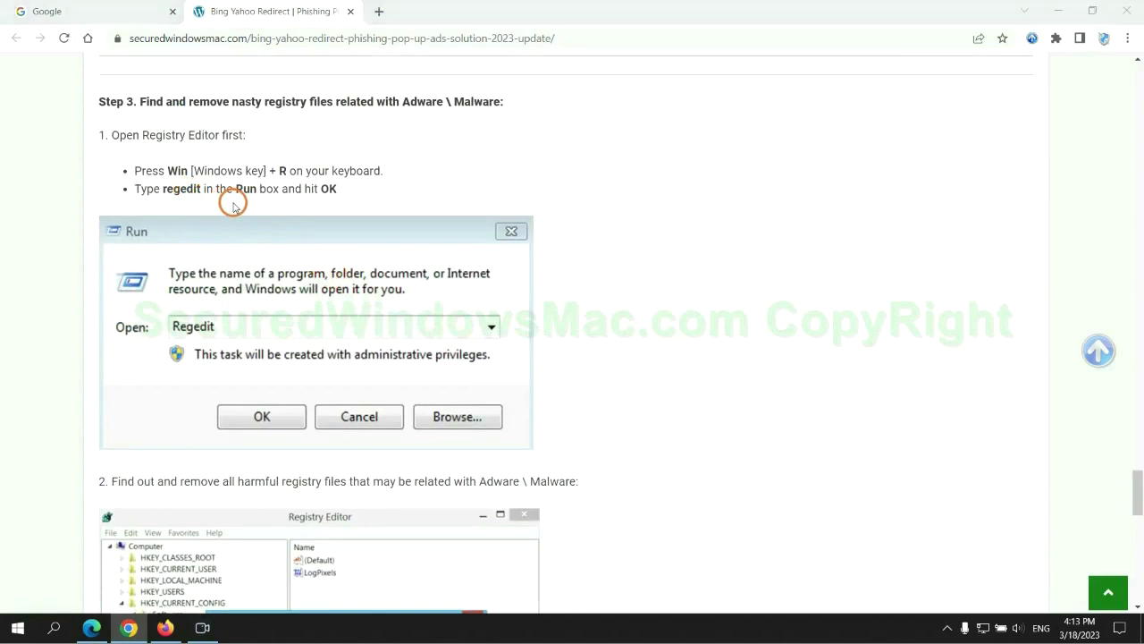
{"action": "type", "text": "rege"}
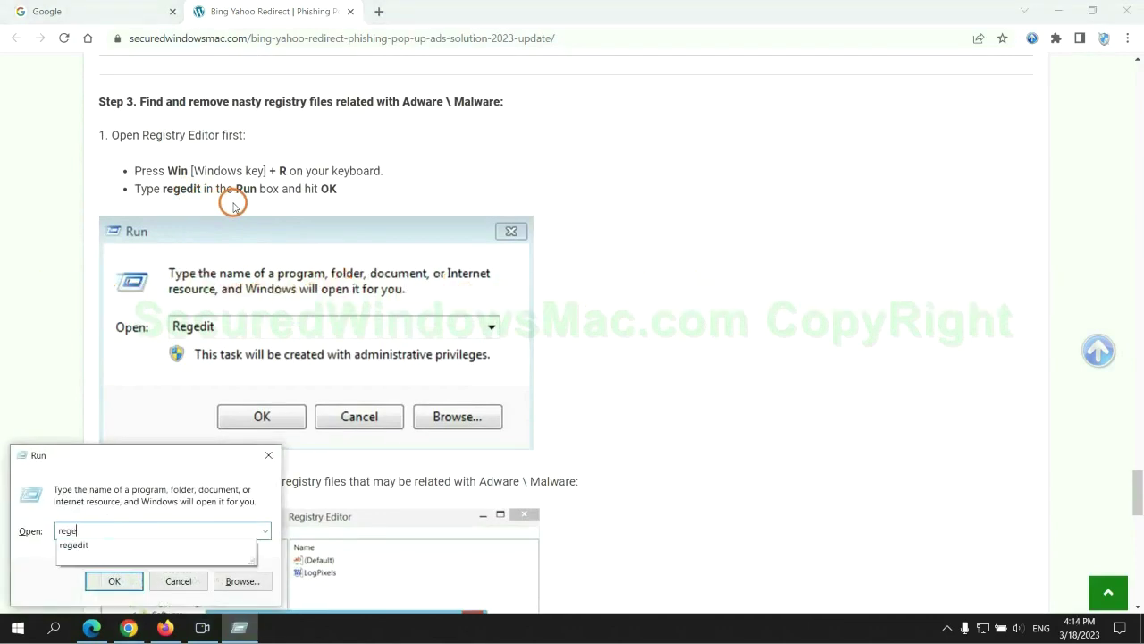
{"action": "type", "text": "dit"}
{"action": "key", "text": "Return"}
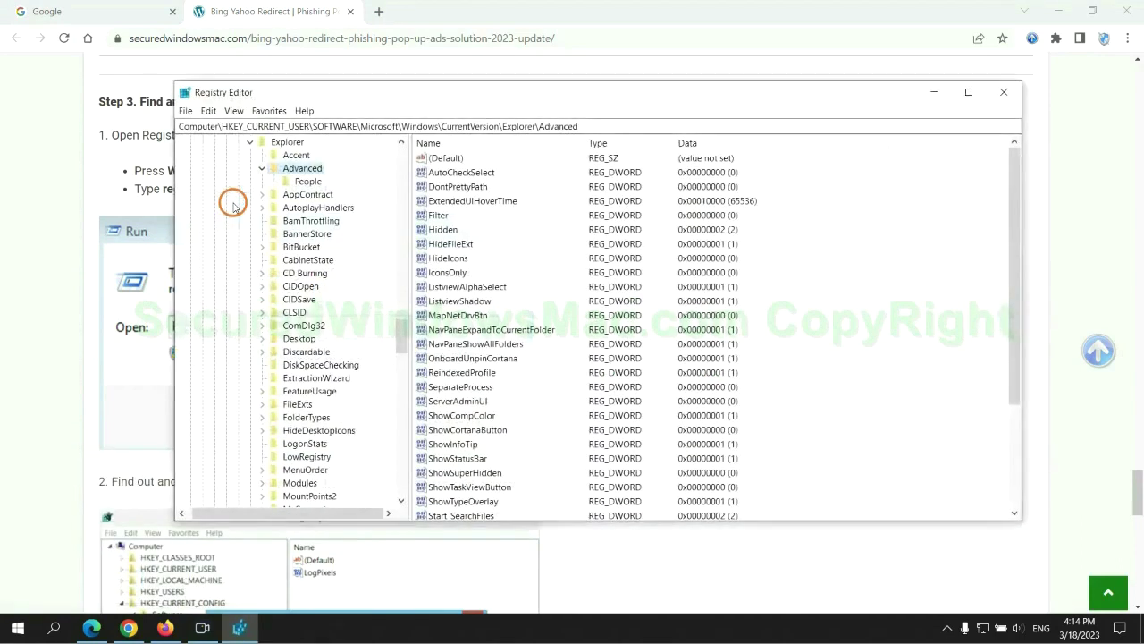
Step: Search the registry for "Apps" and bring up the available actions for the StoreAppsOnTaskbar value
{"action": "left_click", "coordinate": [209, 111]}
{"action": "left_click", "coordinate": [229, 214]}
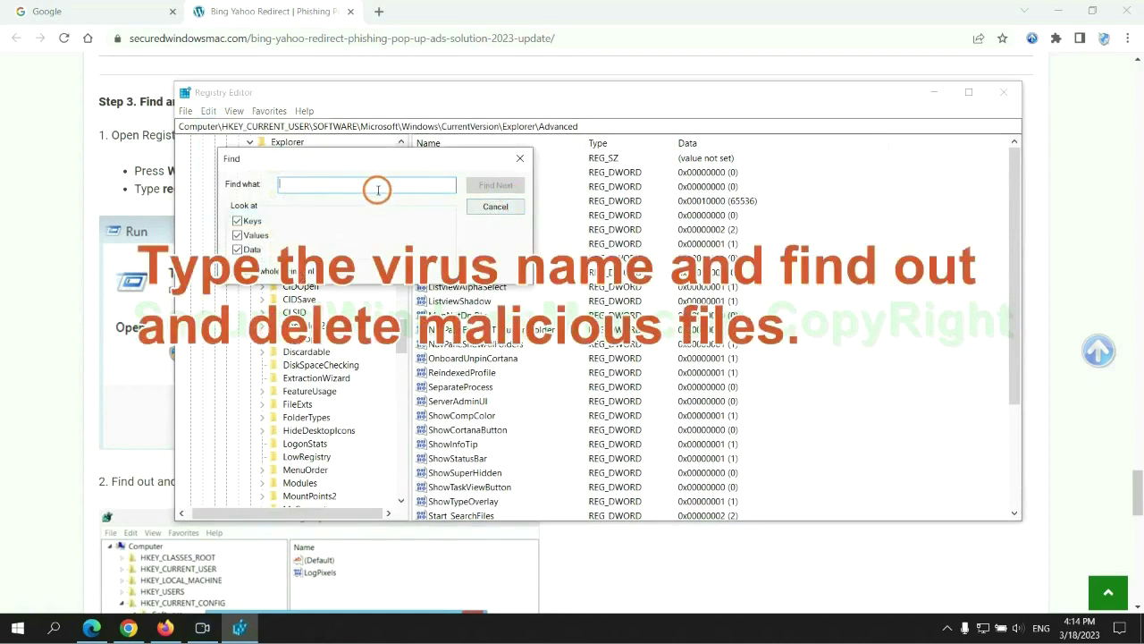
{"action": "type", "text": "Apps"}
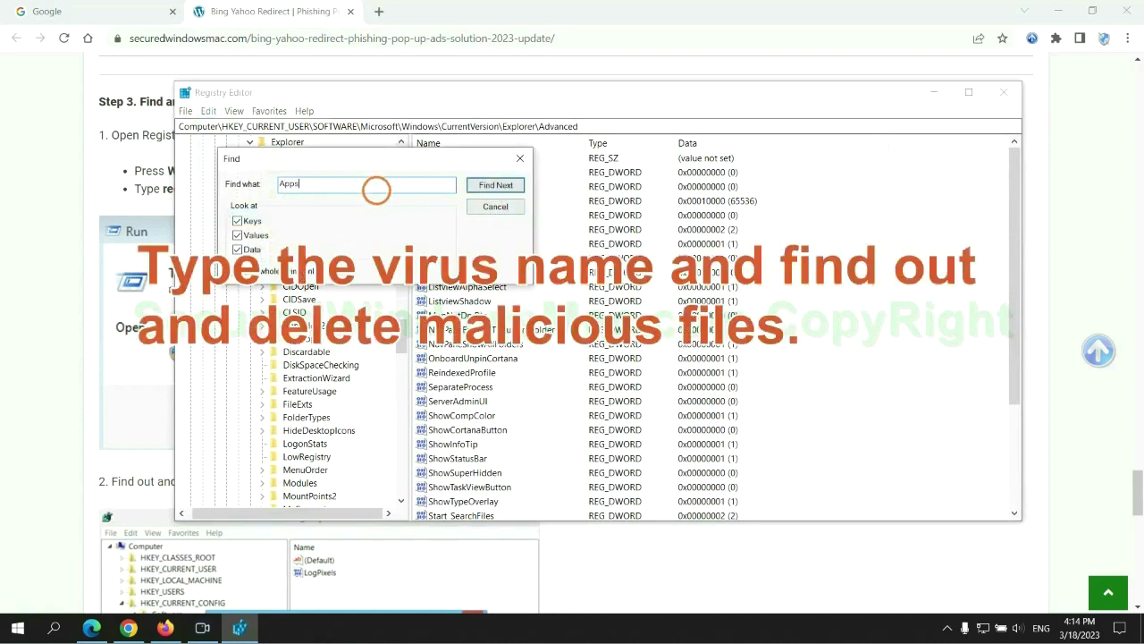
{"action": "key", "text": "Return"}
{"action": "scroll", "coordinate": [644, 375], "scroll_direction": "down", "scroll_amount": 2}
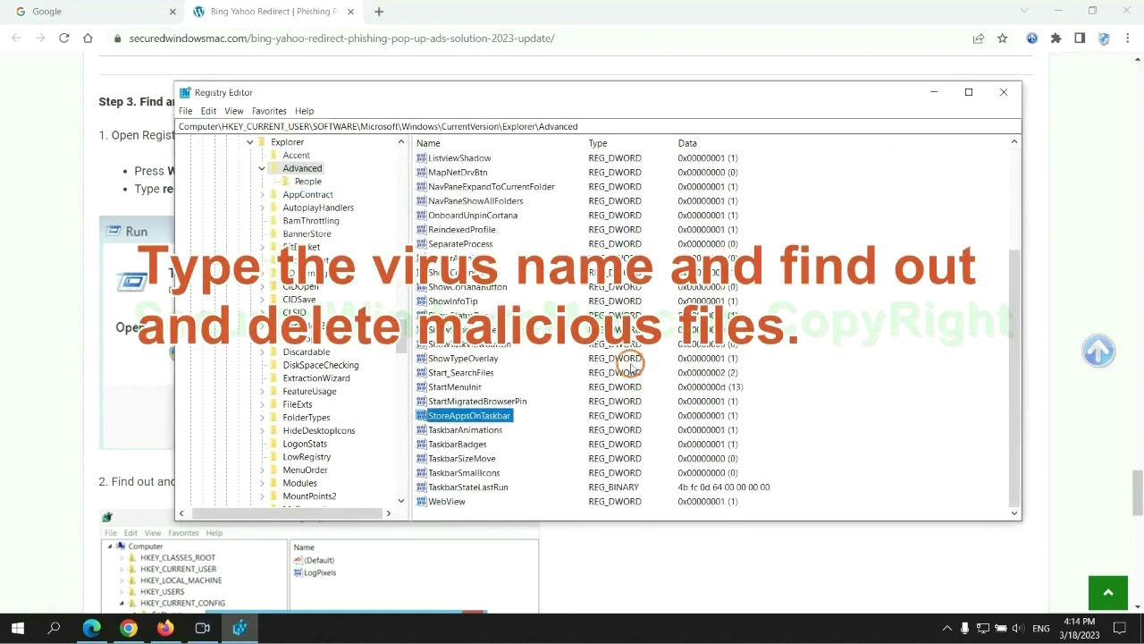
{"action": "right_click", "coordinate": [516, 420]}
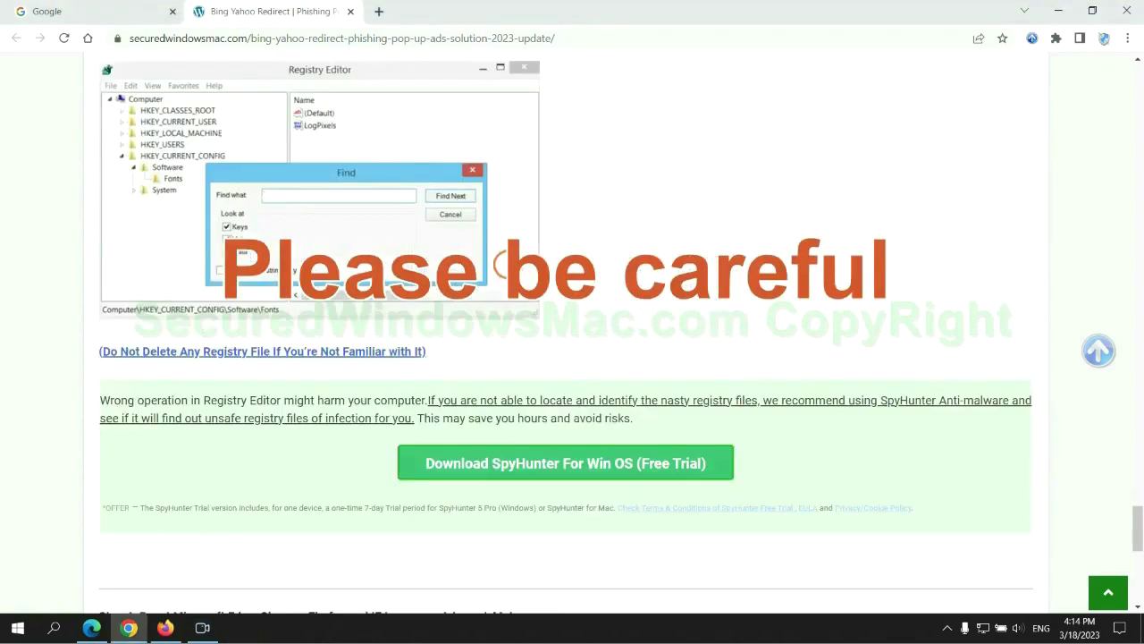
Step: Following the guide's Step 4, switch to Microsoft Edge and open the Clear browsing data dialog from its privacy settings
{"action": "scroll", "coordinate": [506, 264], "scroll_direction": "down", "scroll_amount": 1}
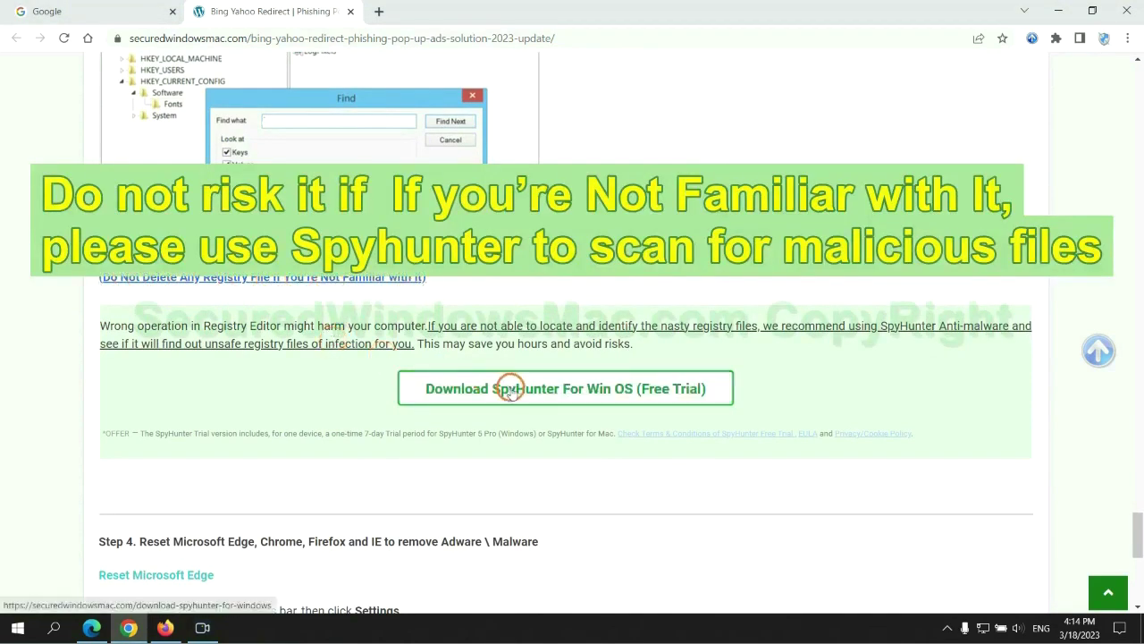
{"action": "scroll", "coordinate": [511, 388], "scroll_direction": "down", "scroll_amount": 5}
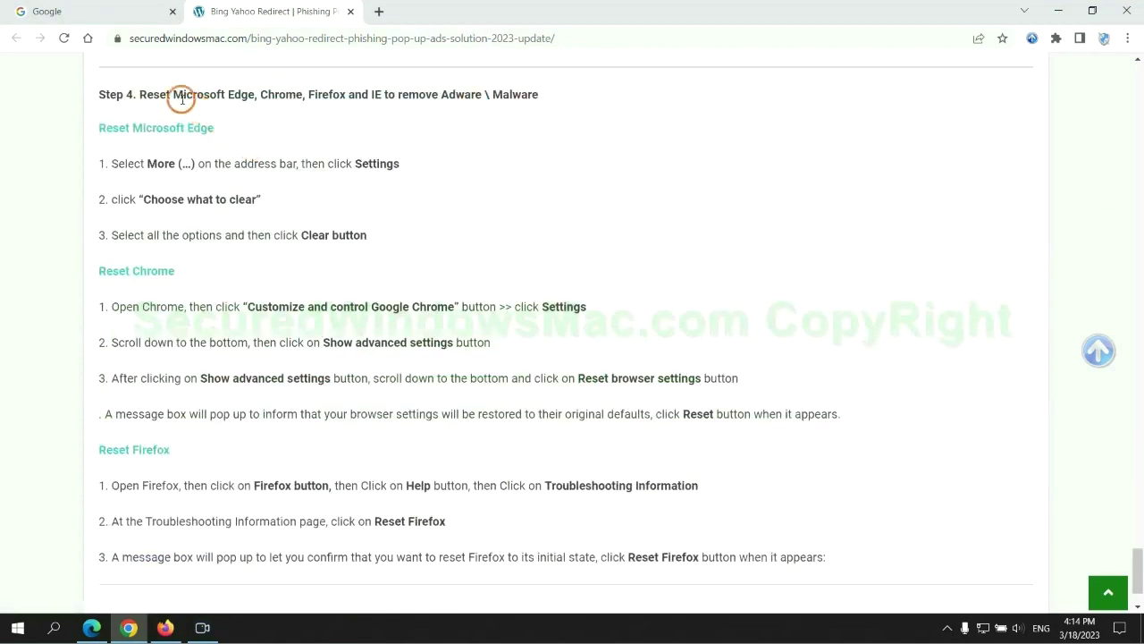
{"action": "double_click", "coordinate": [154, 94]}
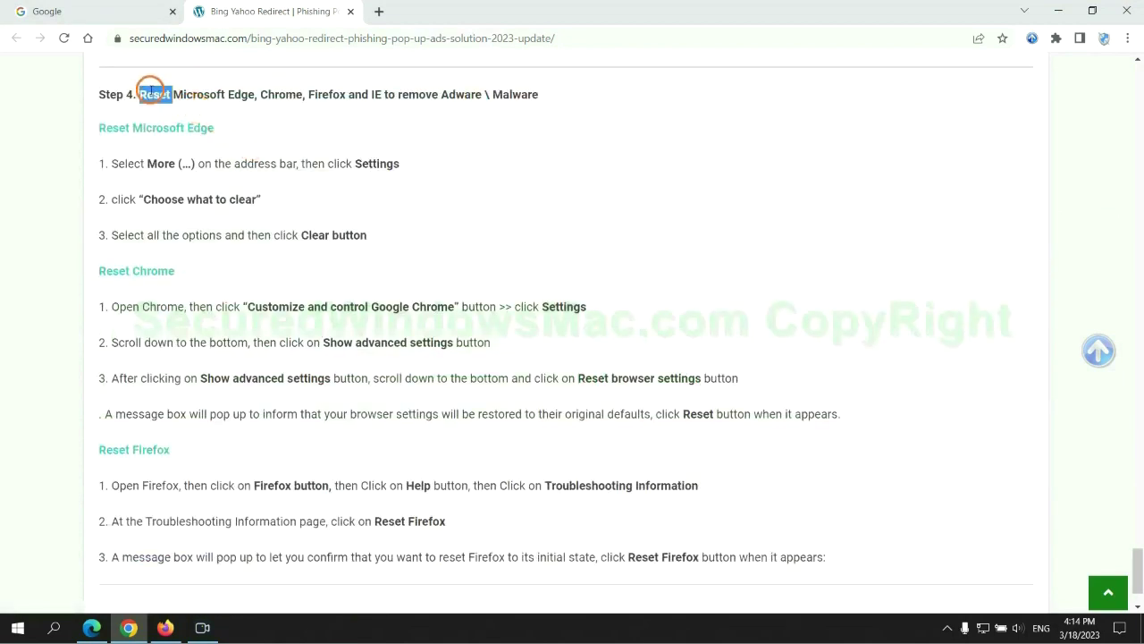
{"action": "left_click", "coordinate": [441, 128]}
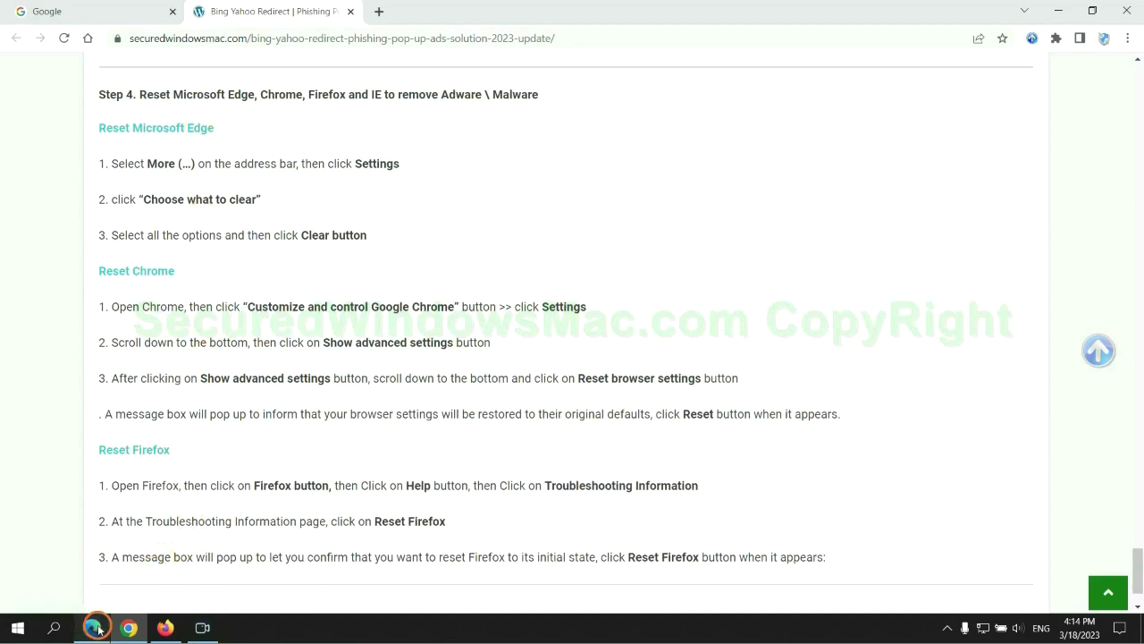
{"action": "left_click", "coordinate": [95, 628]}
{"action": "left_click", "coordinate": [1083, 39]}
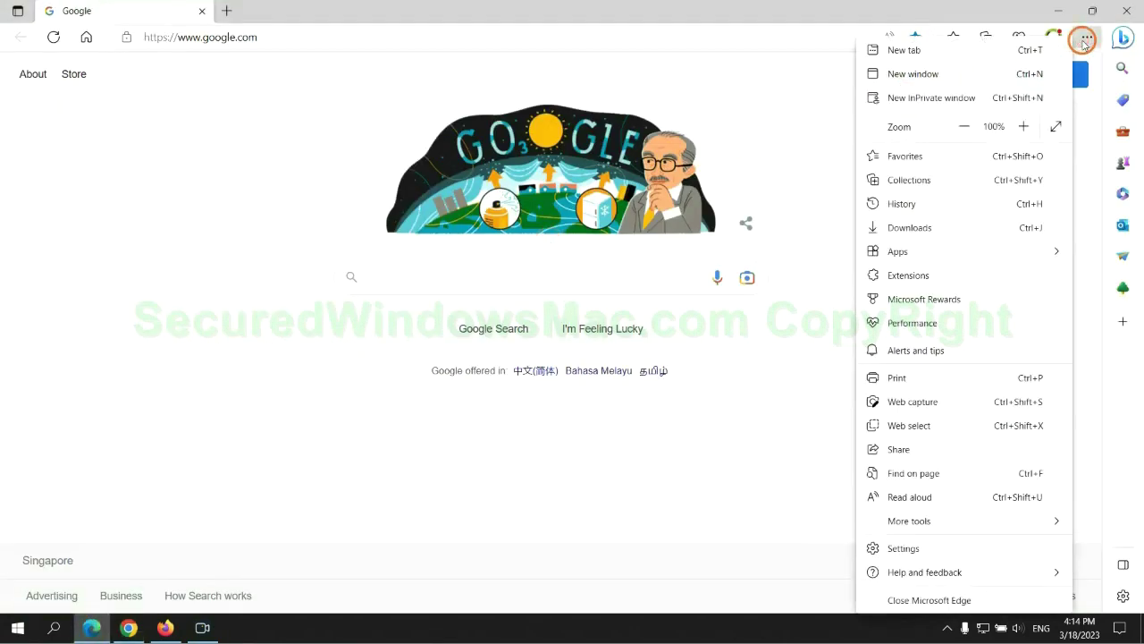
{"action": "left_click", "coordinate": [898, 548]}
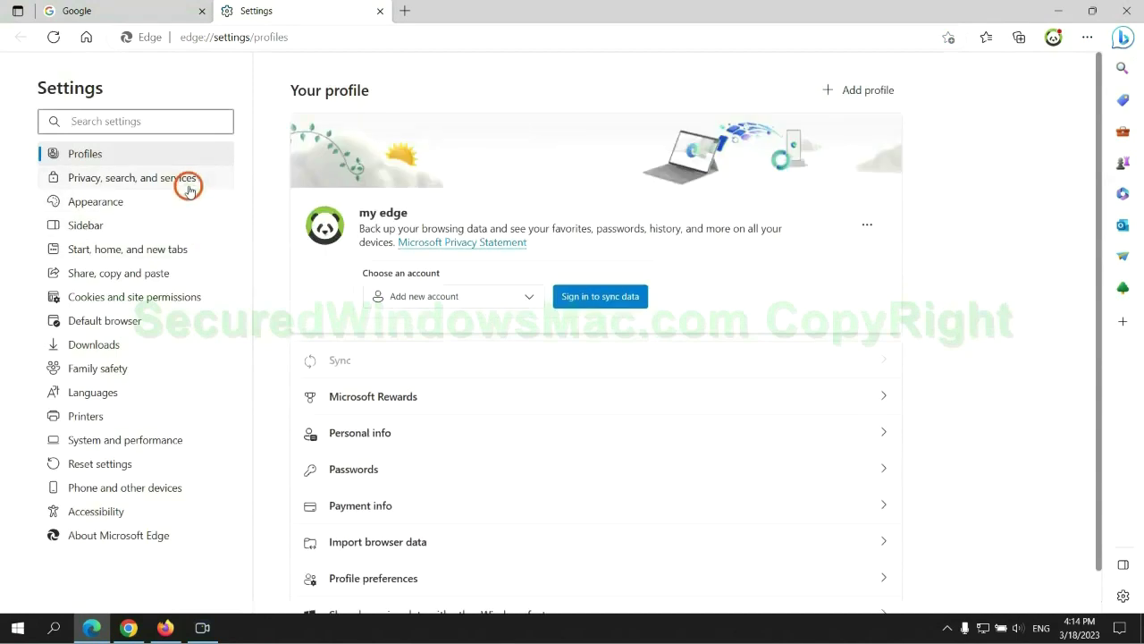
{"action": "left_click", "coordinate": [189, 187]}
{"action": "scroll", "coordinate": [935, 397], "scroll_direction": "down", "scroll_amount": 3}
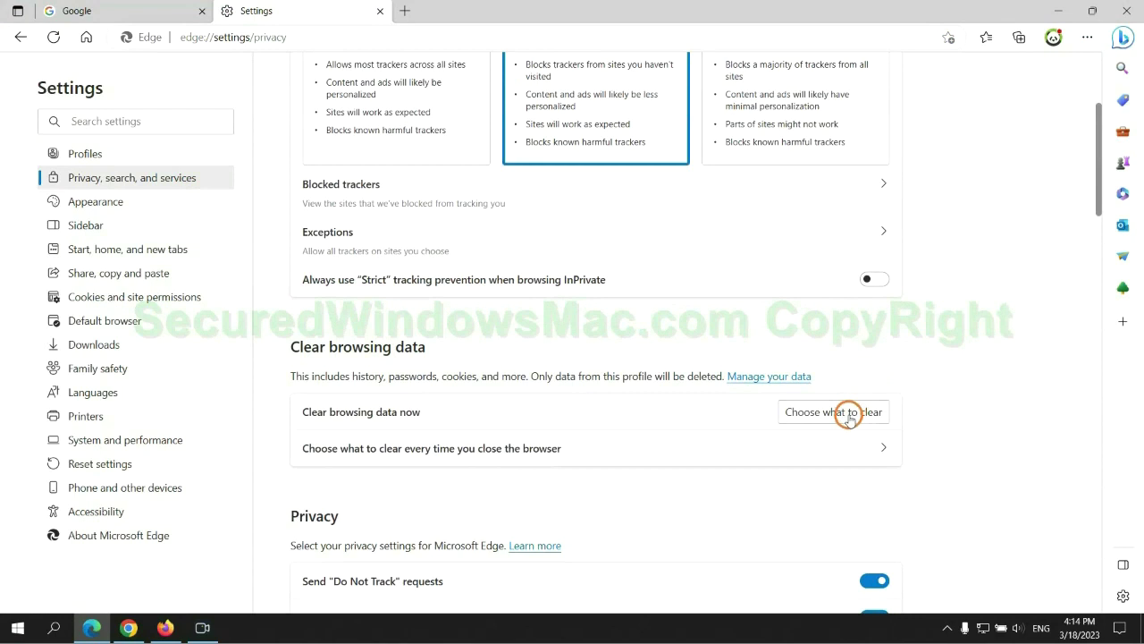
{"action": "left_click", "coordinate": [847, 414]}
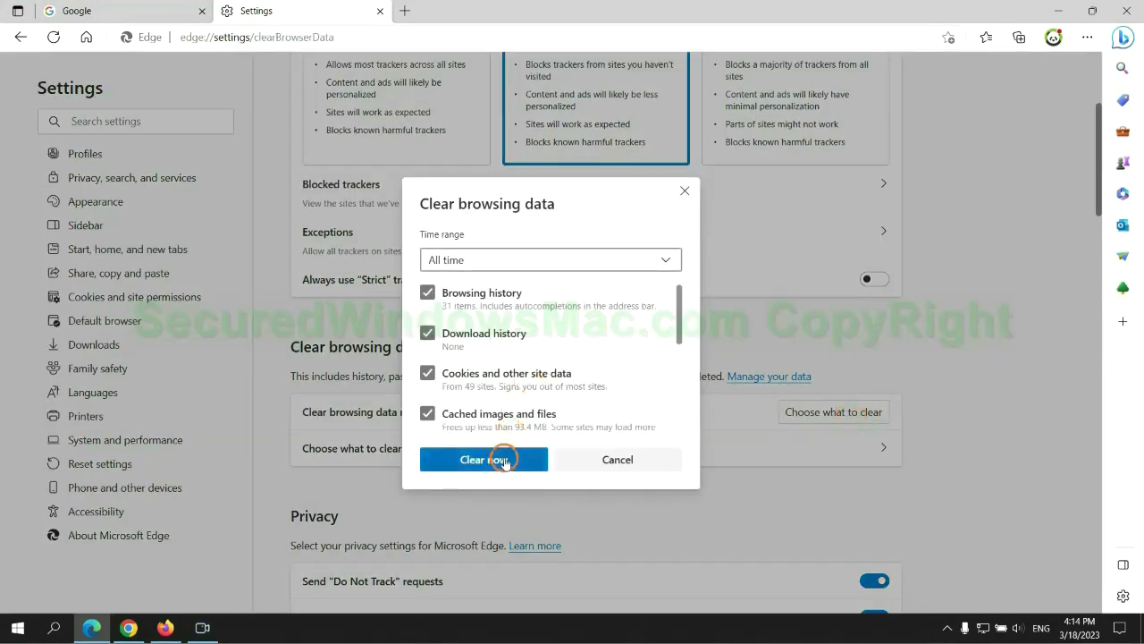
Step: Switch to Chrome, search its settings for "reset" and open the confirmation for restoring settings to their original defaults
{"action": "left_click", "coordinate": [129, 627]}
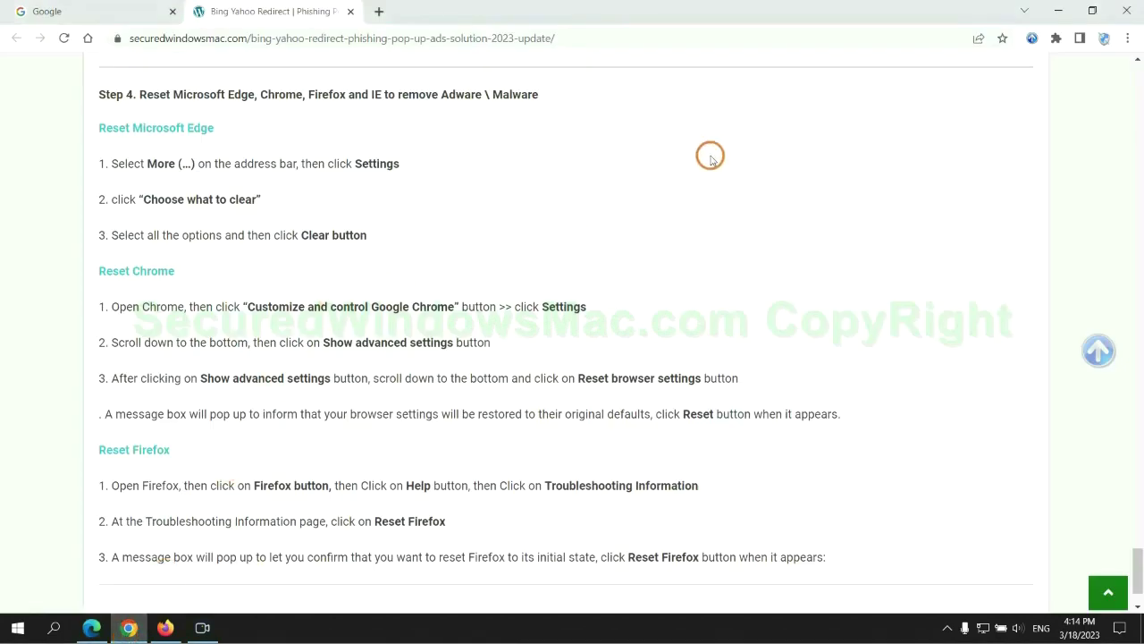
{"action": "left_click", "coordinate": [1128, 39]}
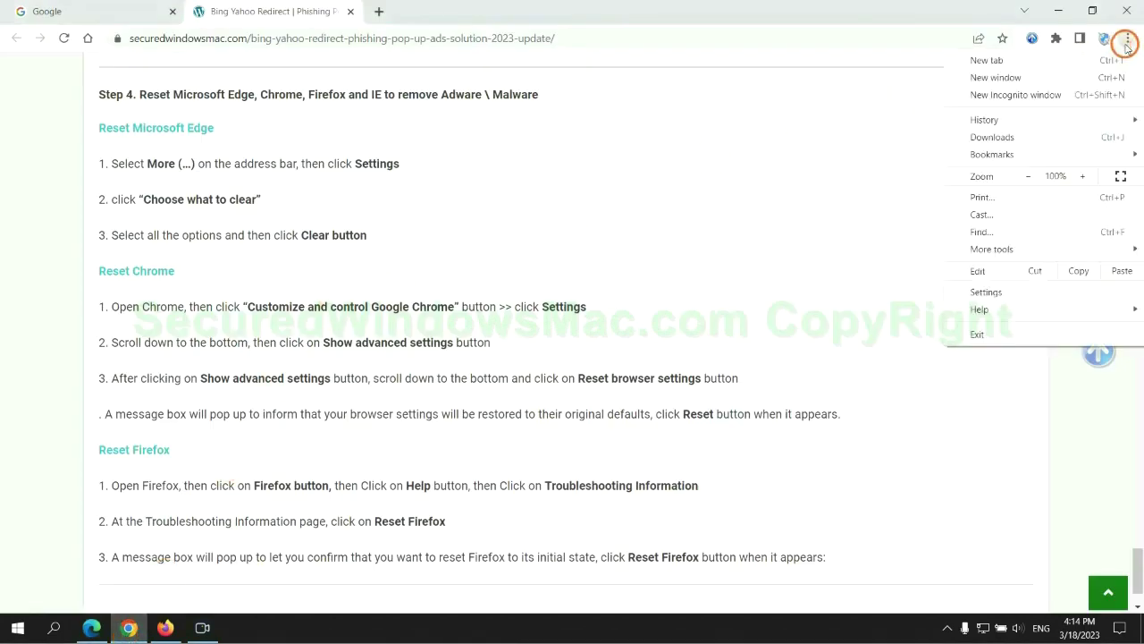
{"action": "left_click", "coordinate": [986, 292]}
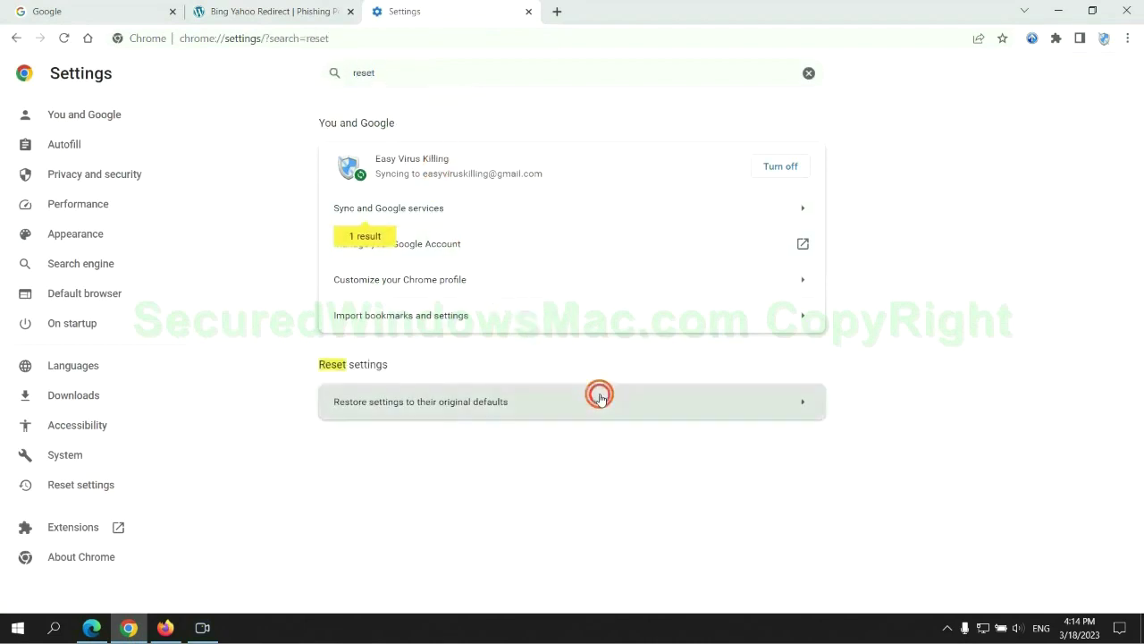
{"action": "left_click", "coordinate": [599, 399]}
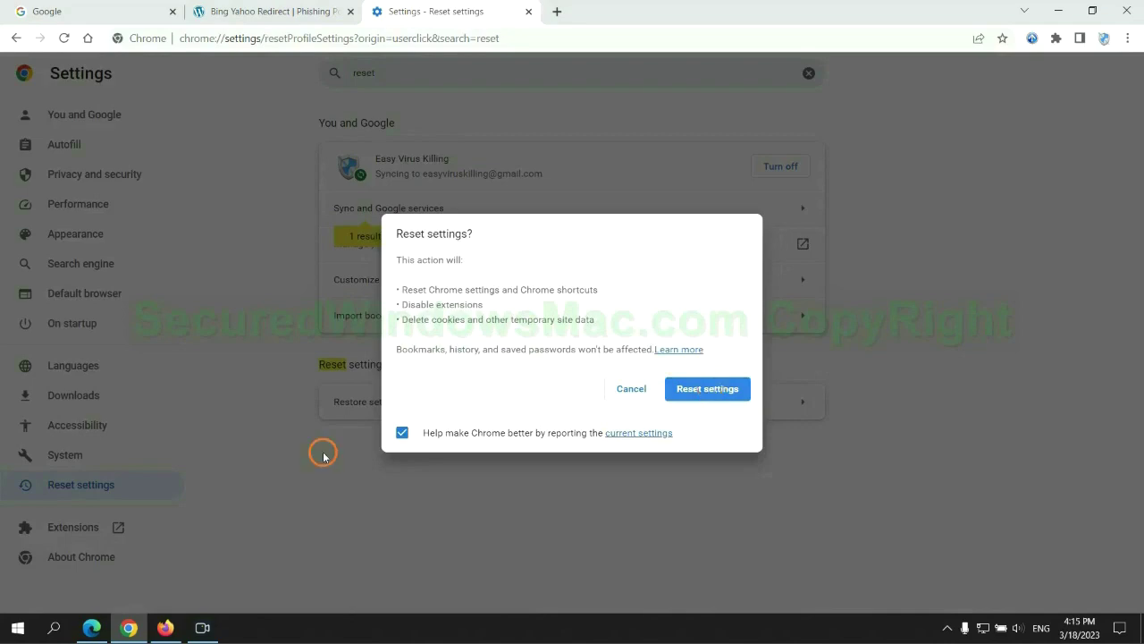
Step: Switch to Firefox, open its Troubleshooting Information page and bring up the Refresh Firefox confirmation
{"action": "left_click", "coordinate": [165, 627]}
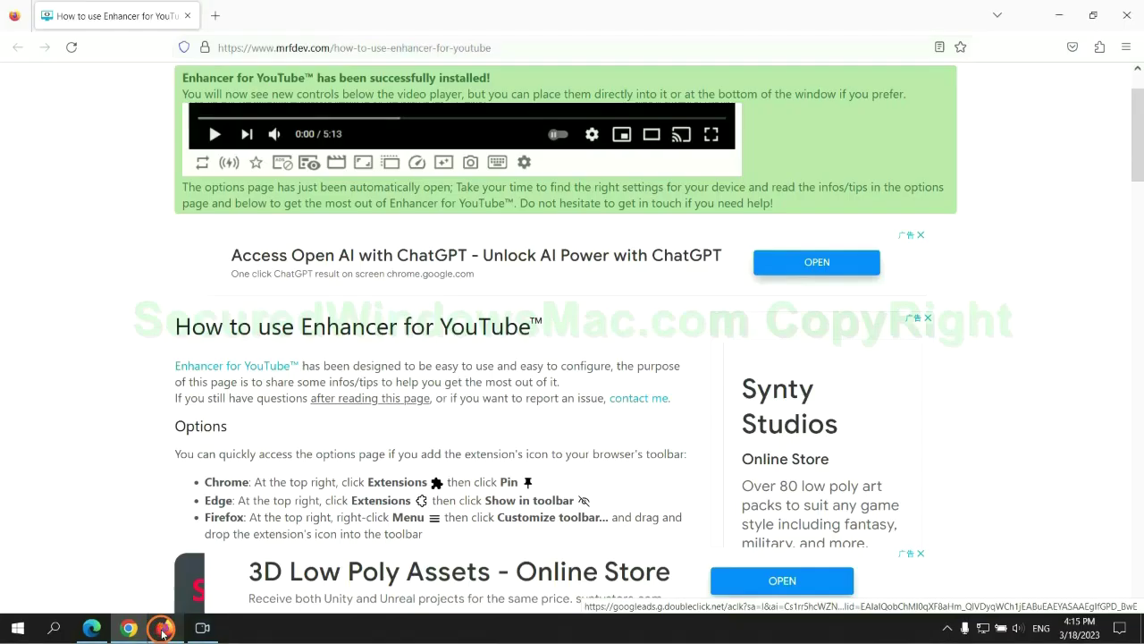
{"action": "left_click", "coordinate": [1126, 48]}
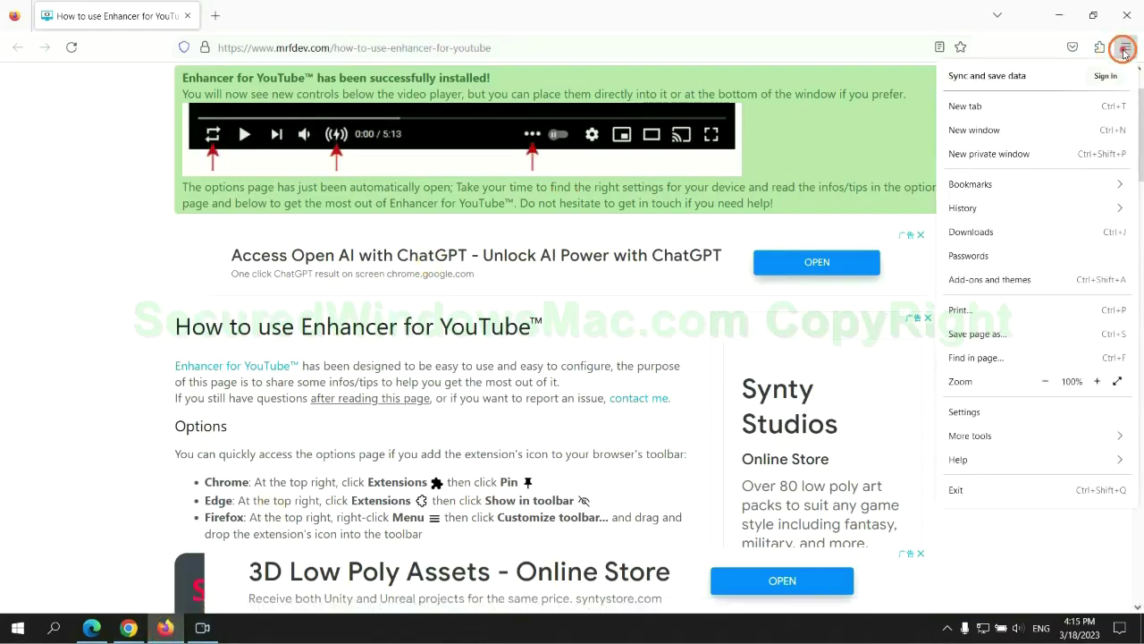
{"action": "left_click", "coordinate": [973, 460]}
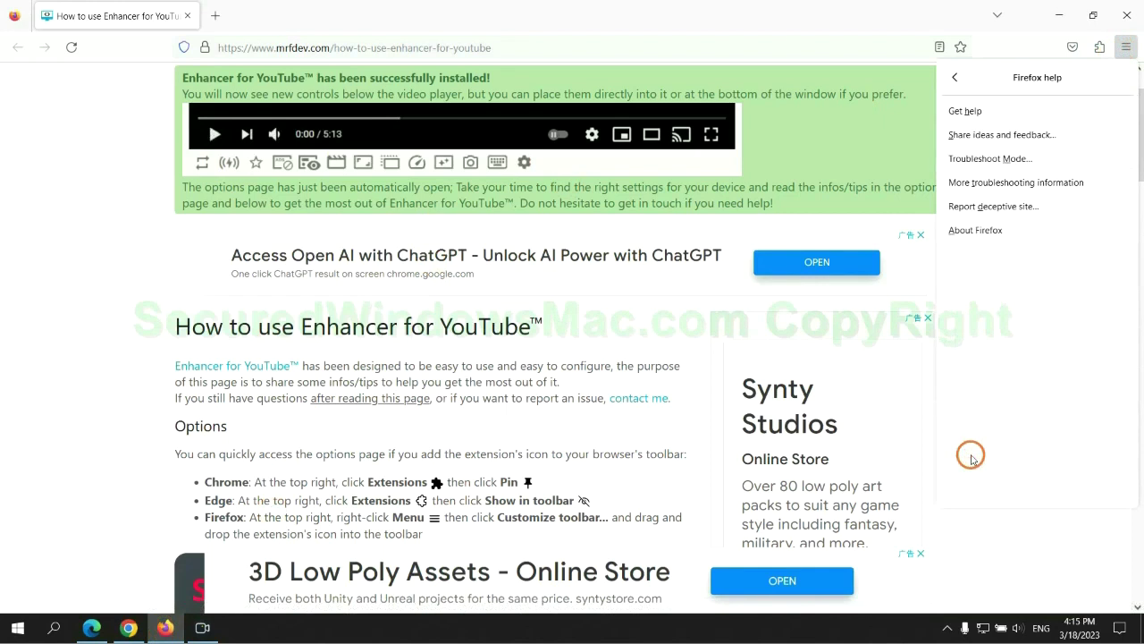
{"action": "left_click", "coordinate": [1020, 183]}
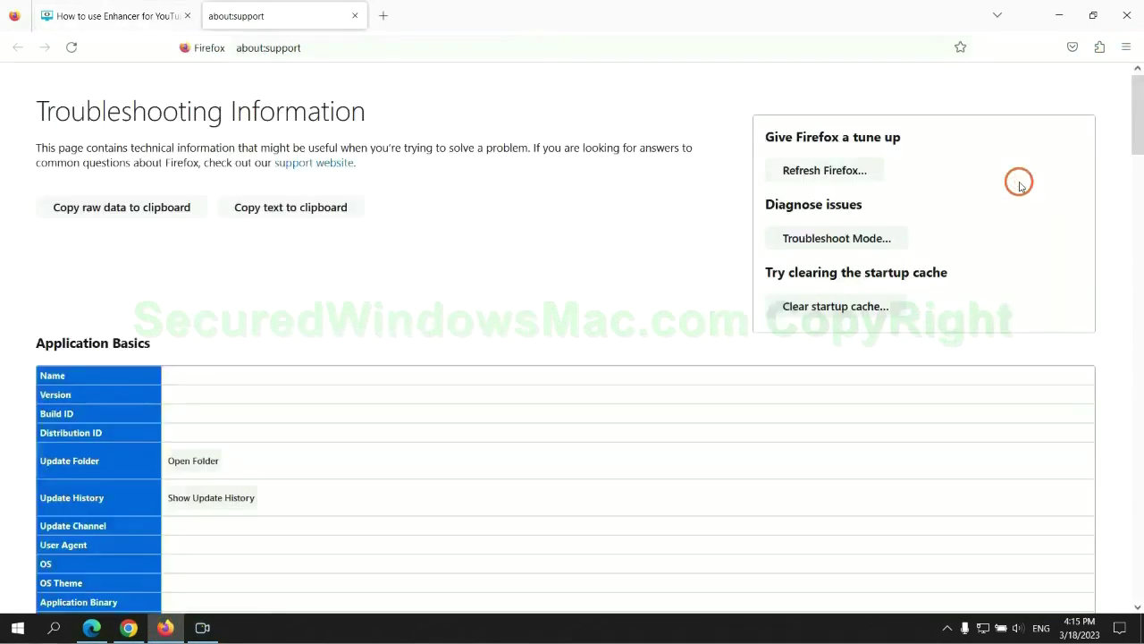
{"action": "left_click", "coordinate": [784, 170]}
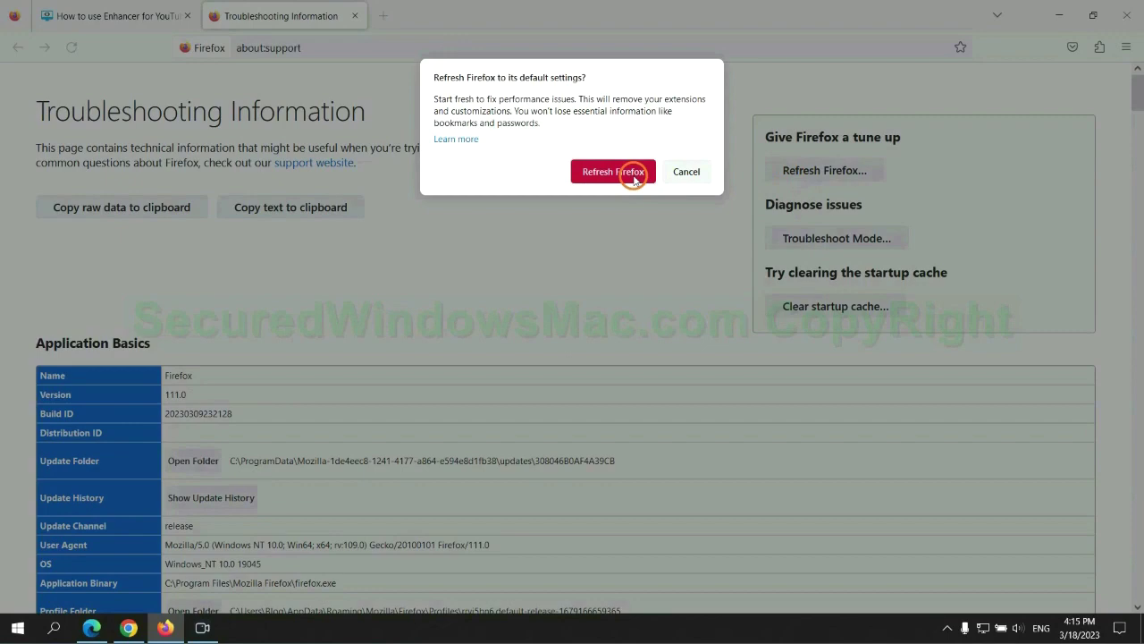
Step: Return to the guide in Chrome and highlight the start of the note about problems remaining after manual removal
{"action": "left_click", "coordinate": [129, 627]}
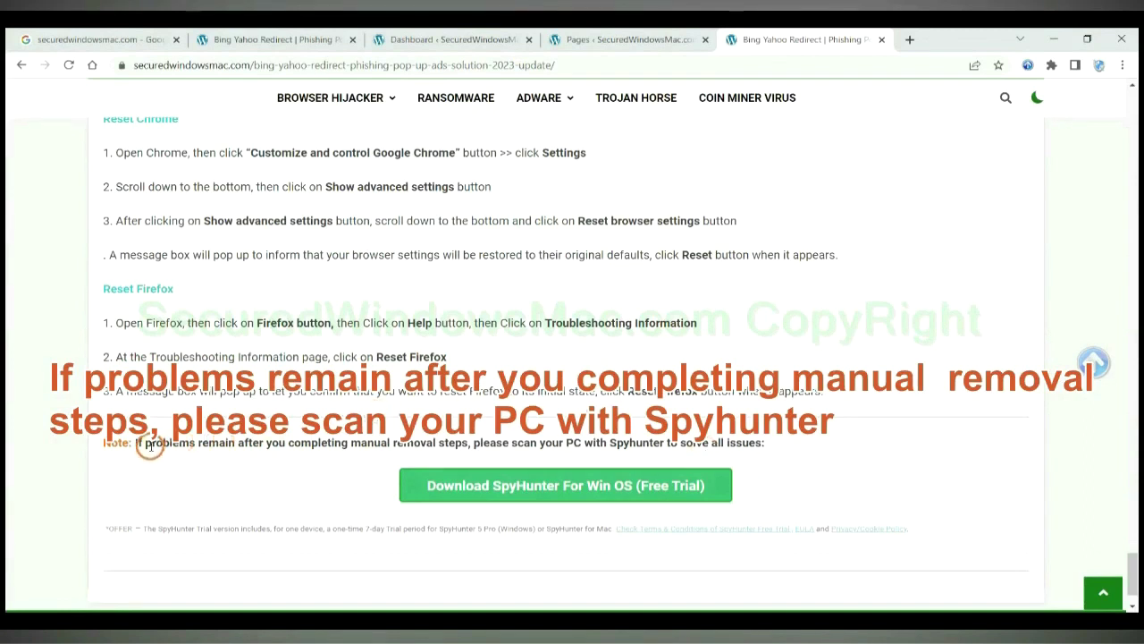
{"action": "left_click_drag", "start_coordinate": [134, 444], "coordinate": [248, 449]}
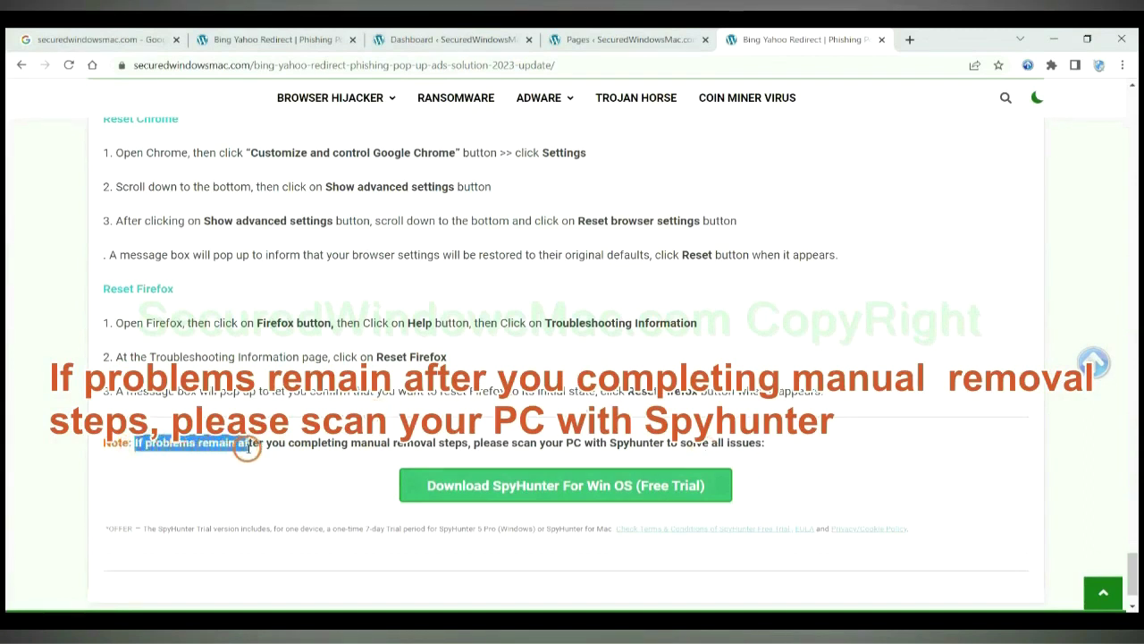